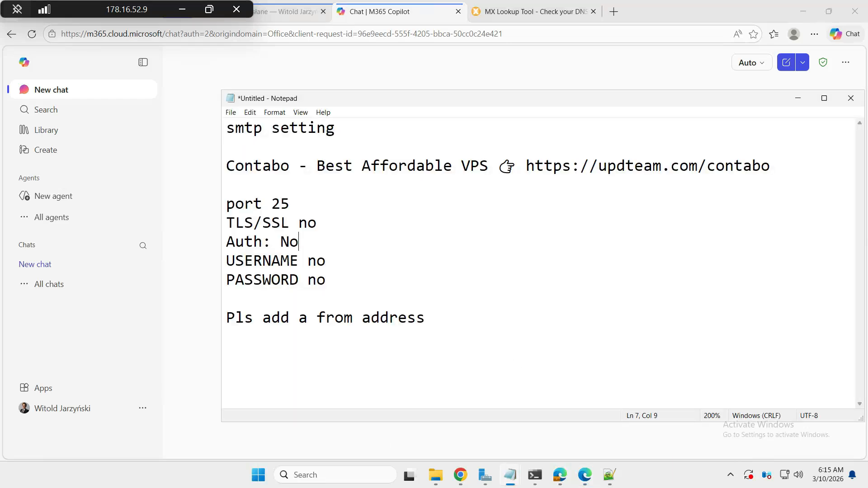
Select the Contabo URL on line 3 of the SMTP relay note
{"action": "left_click_drag", "start_coordinate": [526, 166], "coordinate": [770, 166]}
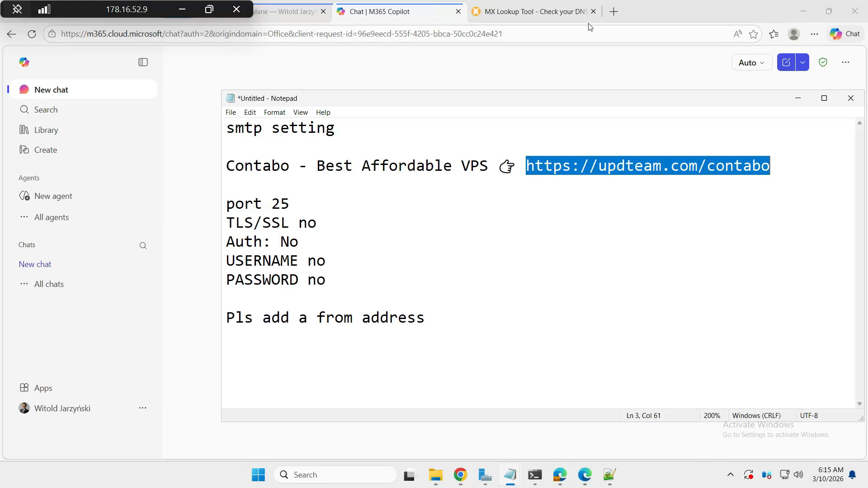
Open the copied Contabo link in a new tab and accept all cookies
{"action": "left_click", "coordinate": [617, 14]}
{"action": "key", "text": "ctrl+v"}
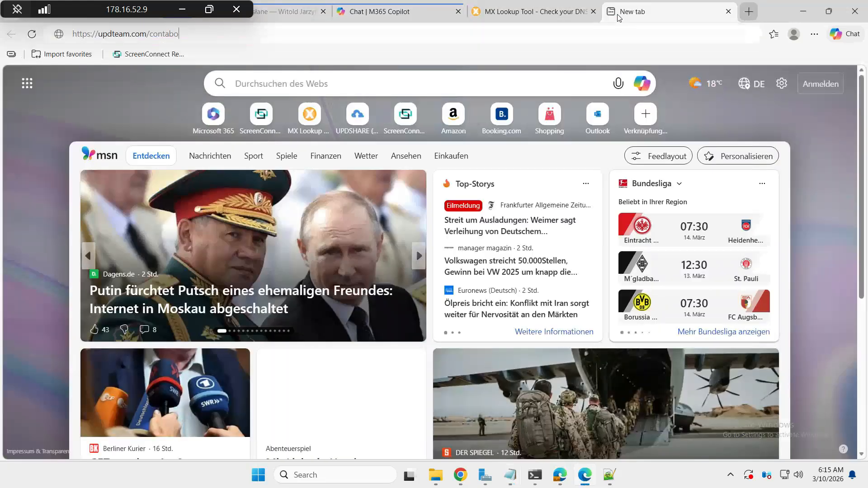
{"action": "key", "text": "Return"}
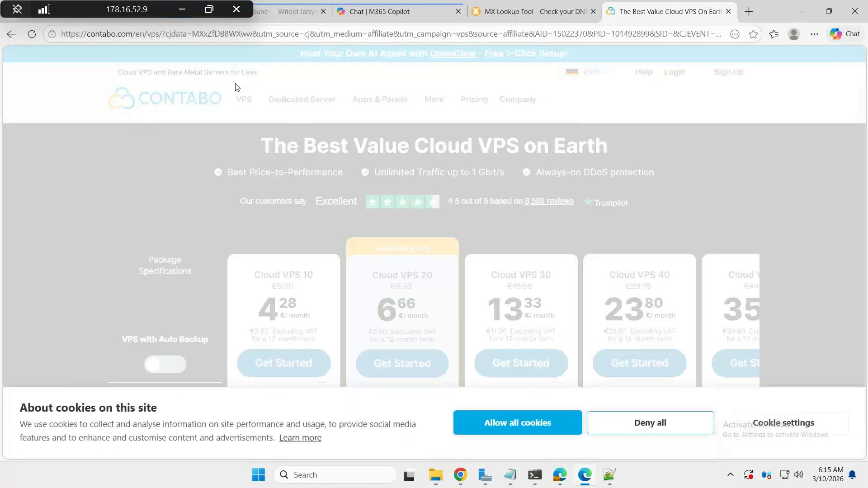
{"action": "left_click", "coordinate": [508, 422]}
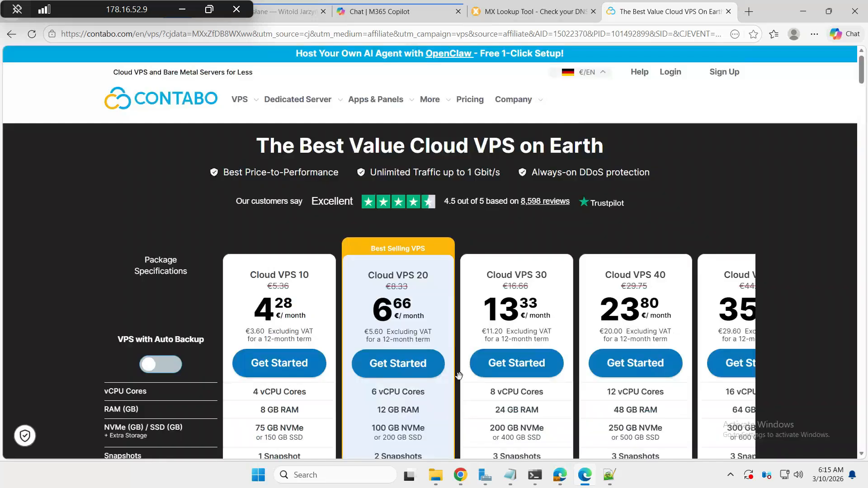
Go to VPS > Windows VPS and start ordering the Cloud VPS 30 plan
{"action": "mouse_move", "coordinate": [243, 106]}
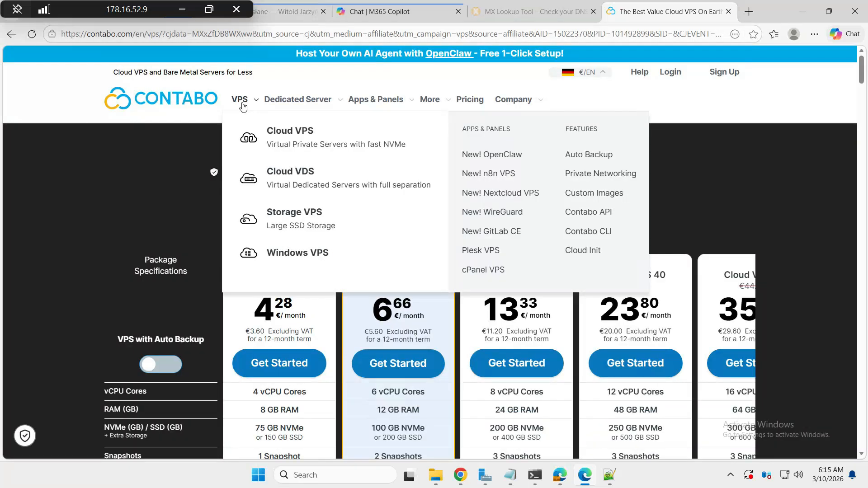
{"action": "left_click", "coordinate": [317, 254]}
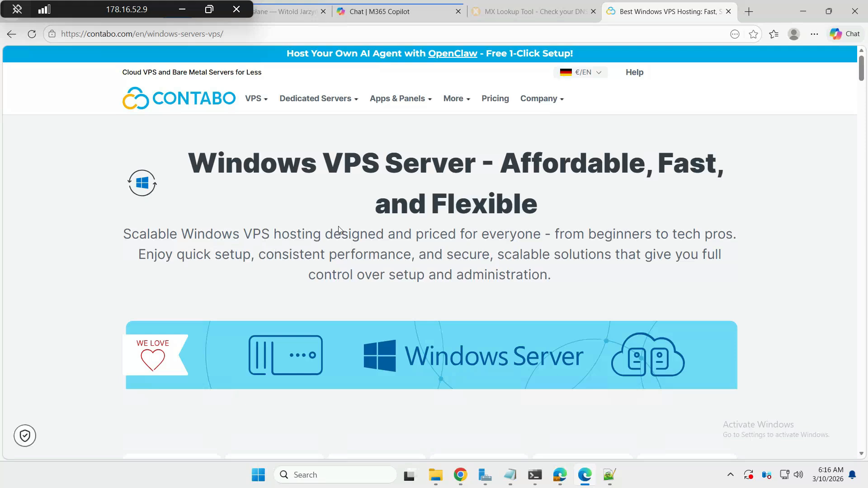
{"action": "scroll", "coordinate": [314, 215], "scroll_direction": "down", "scroll_amount": 10}
{"action": "scroll", "coordinate": [340, 228], "scroll_direction": "down", "scroll_amount": 2}
{"action": "scroll", "coordinate": [340, 228], "scroll_direction": "up", "scroll_amount": 3}
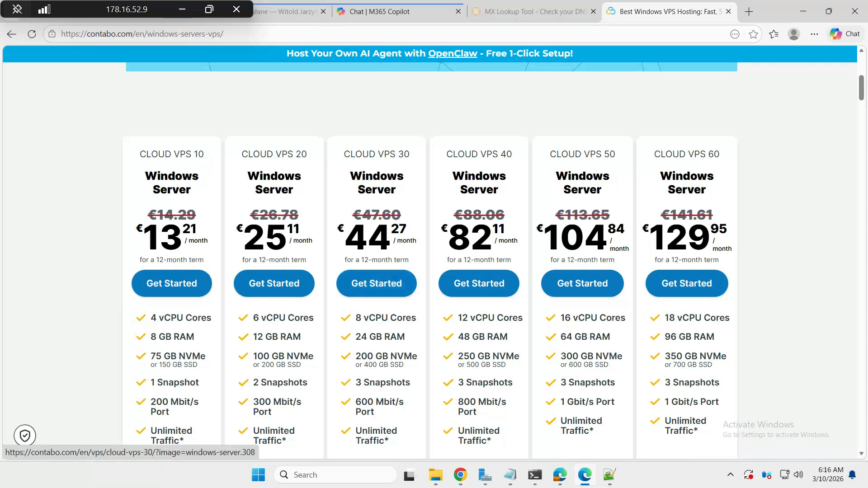
{"action": "left_click", "coordinate": [356, 166]}
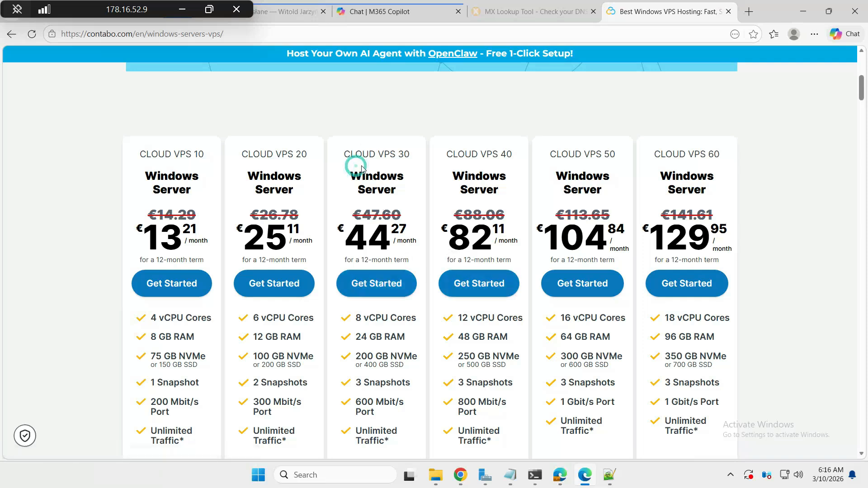
{"action": "mouse_move", "coordinate": [361, 168]}
{"action": "left_mouse_down"}
{"action": "mouse_move", "coordinate": [806, 195]}
{"action": "mouse_move", "coordinate": [697, 192]}
{"action": "mouse_move", "coordinate": [400, 215]}
{"action": "mouse_move", "coordinate": [355, 177]}
{"action": "mouse_move", "coordinate": [351, 157]}
{"action": "left_mouse_up"}
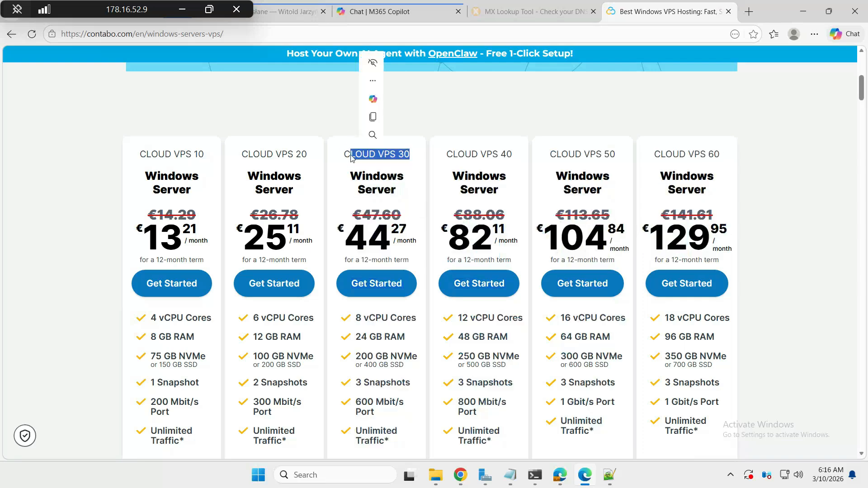
{"action": "left_click", "coordinate": [349, 155]}
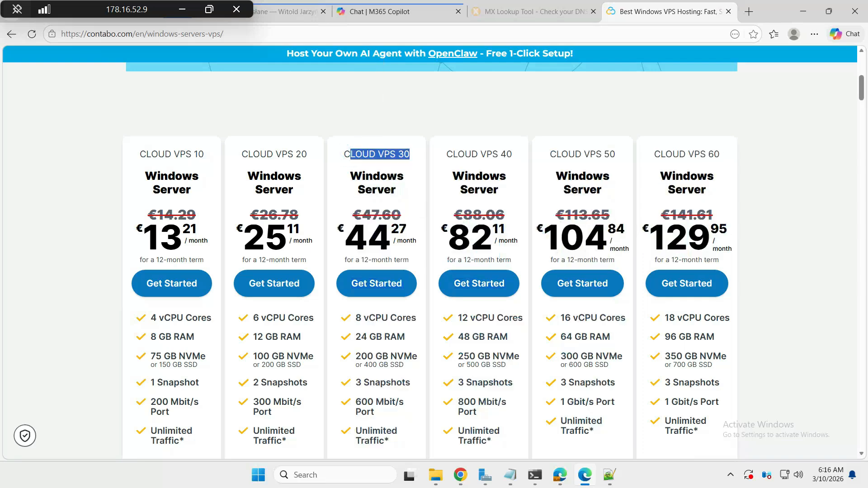
{"action": "left_click", "coordinate": [364, 284]}
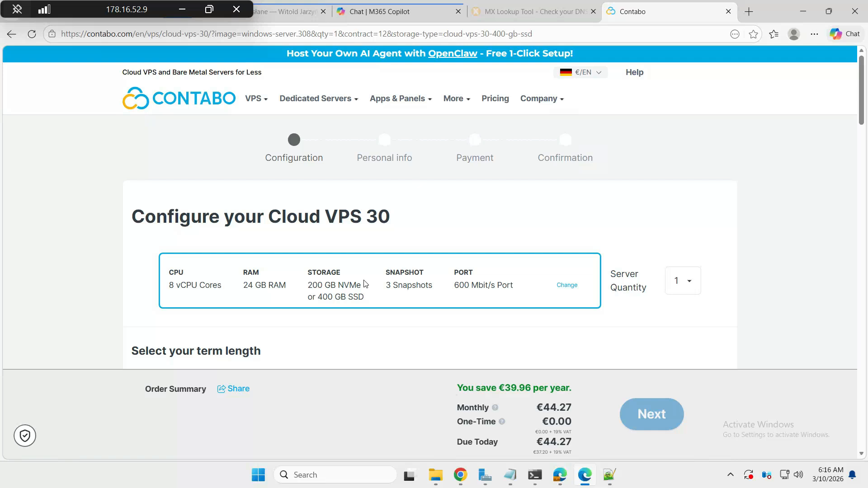
Pick the 1 Month term (€16.66), raising the Cloud VPS 30 total to €47.60
{"action": "scroll", "coordinate": [364, 283], "scroll_direction": "down", "scroll_amount": 5}
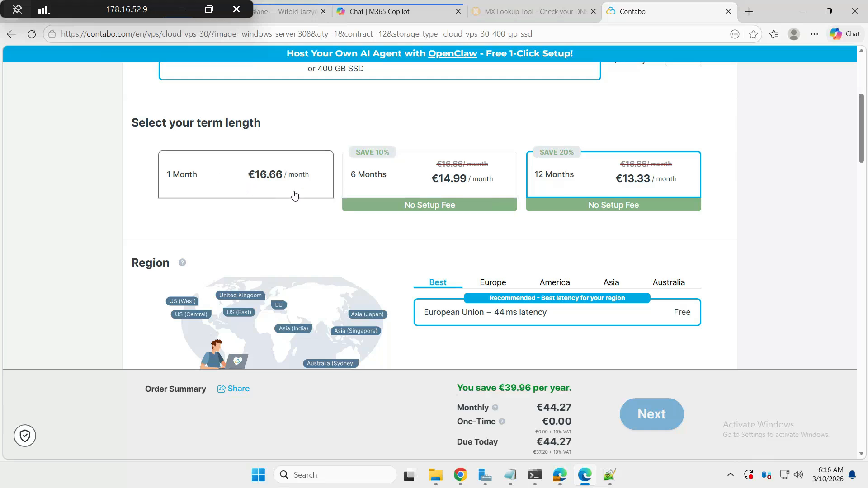
{"action": "scroll", "coordinate": [567, 224], "scroll_direction": "down", "scroll_amount": 10}
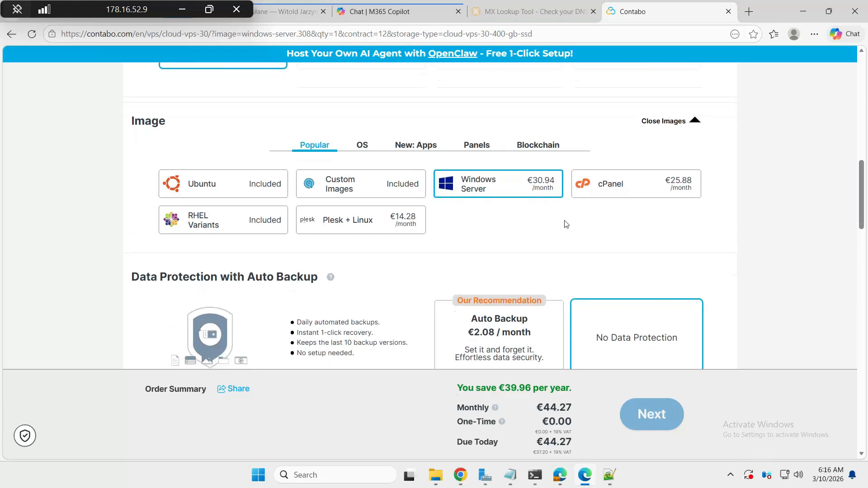
{"action": "scroll", "coordinate": [566, 224], "scroll_direction": "down", "scroll_amount": 1}
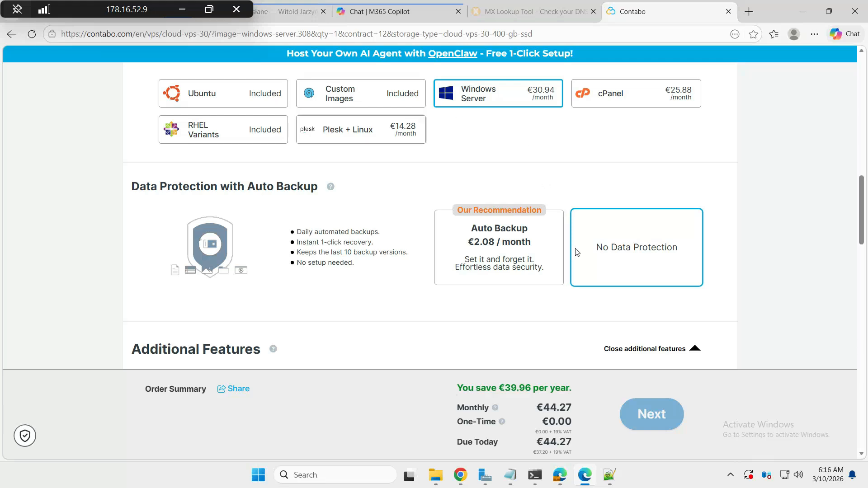
{"action": "scroll", "coordinate": [575, 253], "scroll_direction": "down", "scroll_amount": 15}
{"action": "scroll", "coordinate": [575, 252], "scroll_direction": "up", "scroll_amount": 2}
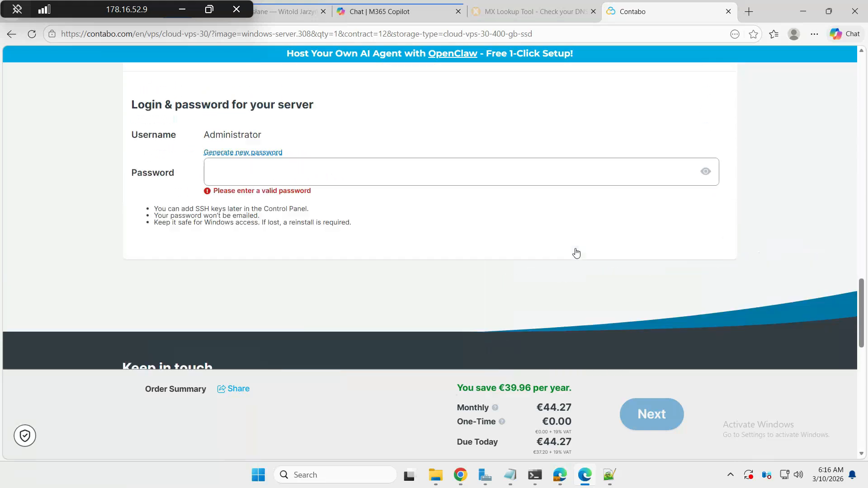
{"action": "scroll", "coordinate": [409, 221], "scroll_direction": "up", "scroll_amount": 20}
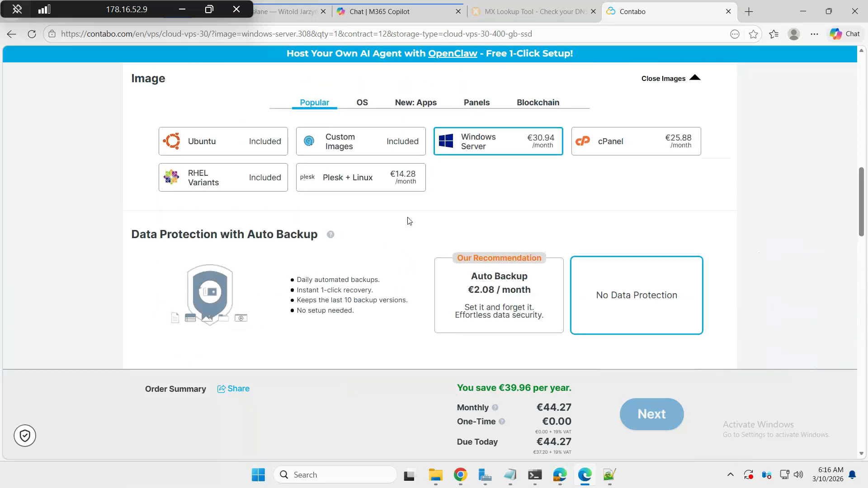
{"action": "scroll", "coordinate": [409, 221], "scroll_direction": "up", "scroll_amount": 4}
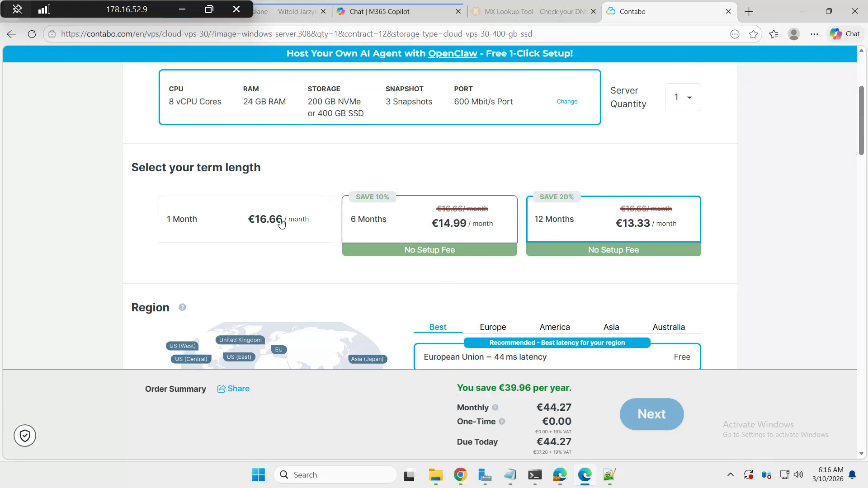
{"action": "left_click", "coordinate": [254, 222]}
{"action": "scroll", "coordinate": [365, 241], "scroll_direction": "down", "scroll_amount": 10}
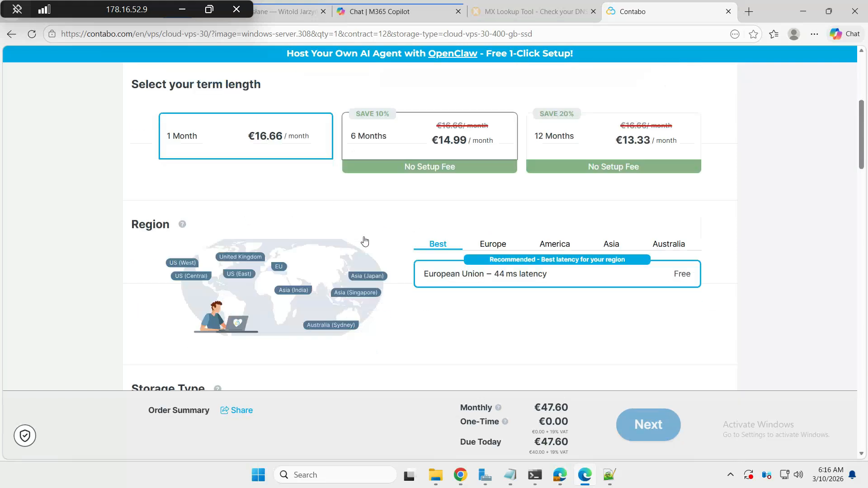
{"action": "scroll", "coordinate": [365, 240], "scroll_direction": "down", "scroll_amount": 4}
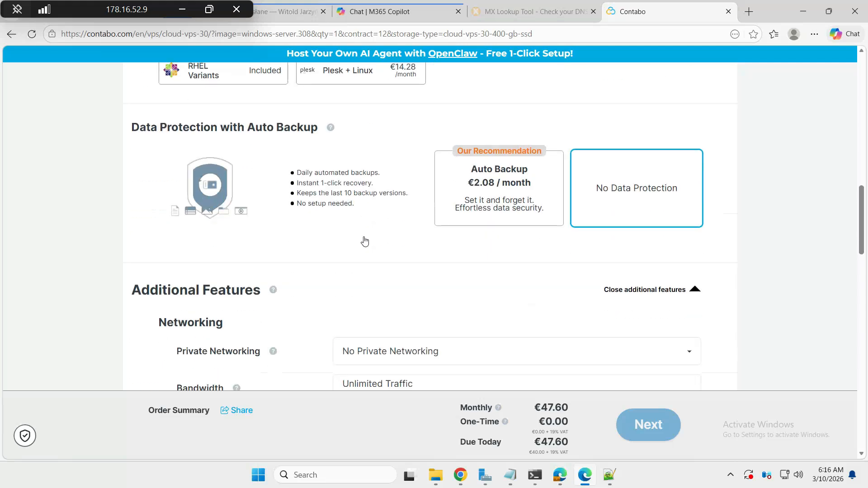
{"action": "scroll", "coordinate": [316, 217], "scroll_direction": "down", "scroll_amount": 3}
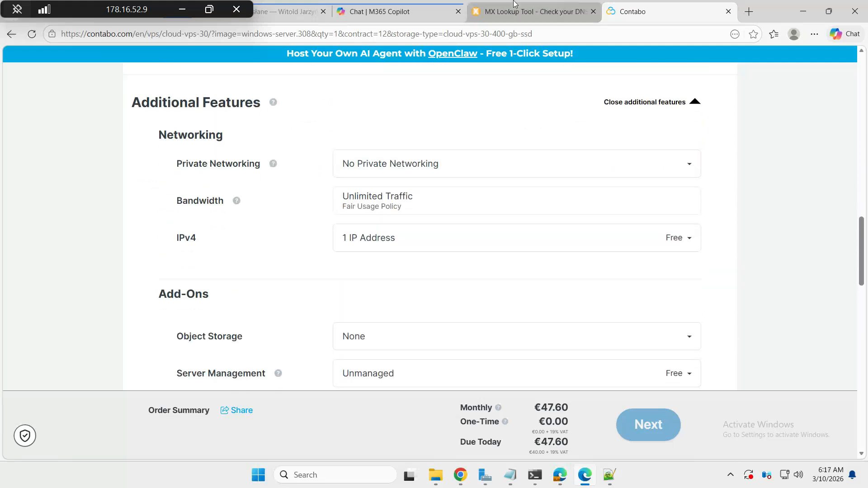
From Copilot's Apps, open the Microsoft 365 admin center and launch Exchange under Admin centers
{"action": "left_click", "coordinate": [364, 13]}
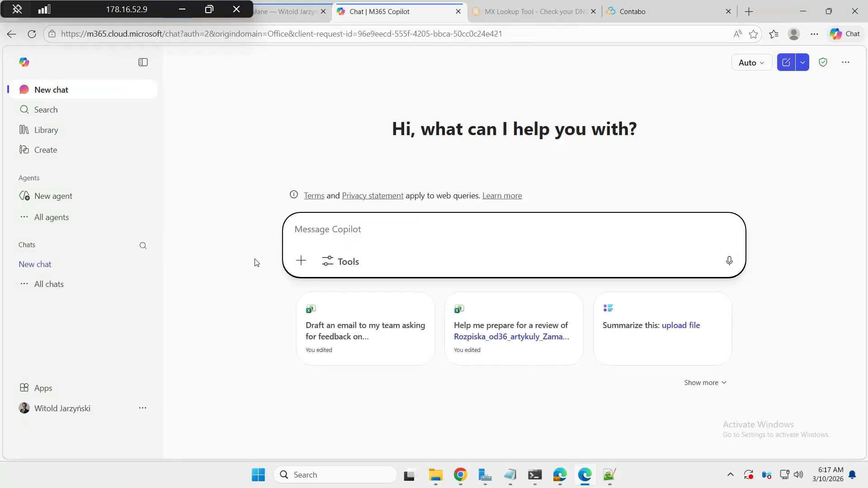
{"action": "left_click", "coordinate": [61, 385]}
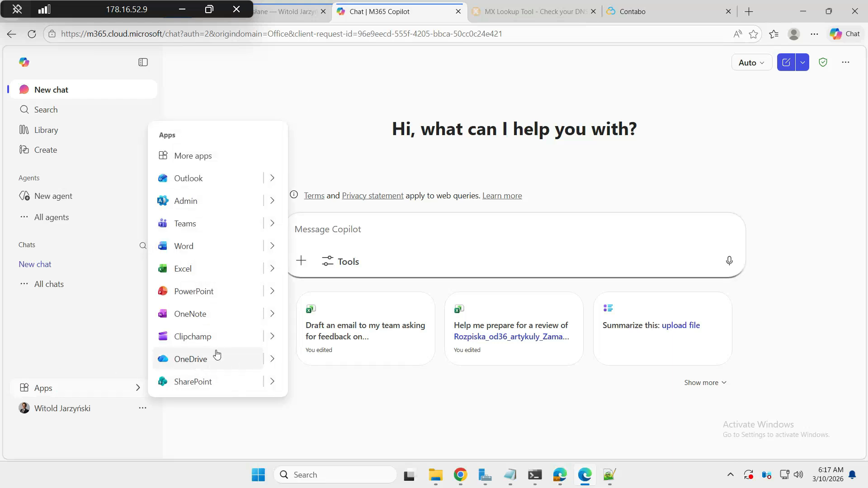
{"action": "left_click", "coordinate": [203, 201]}
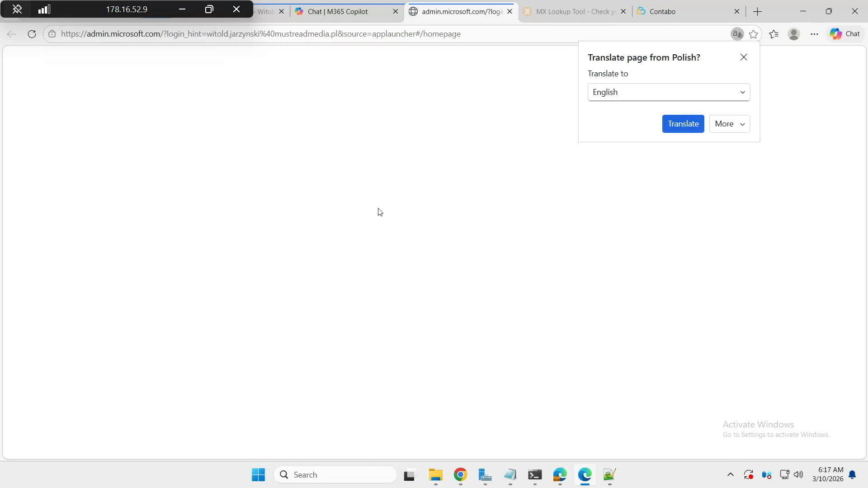
{"action": "left_click", "coordinate": [674, 123]}
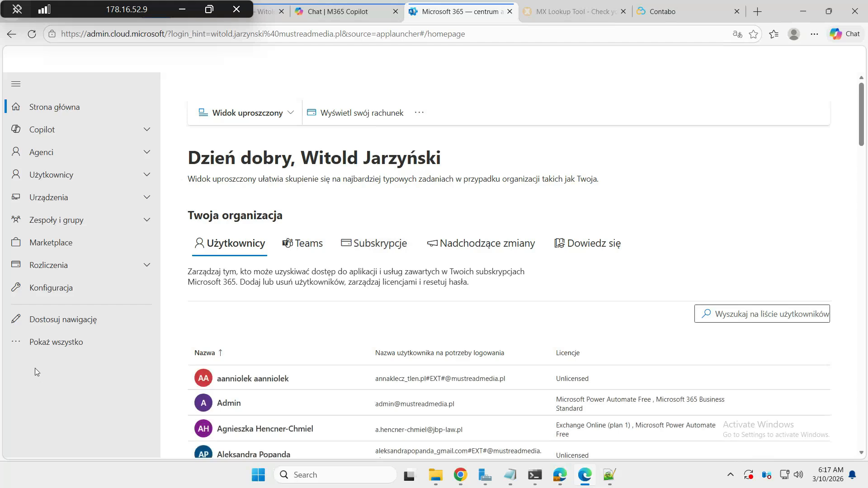
{"action": "left_click", "coordinate": [72, 342]}
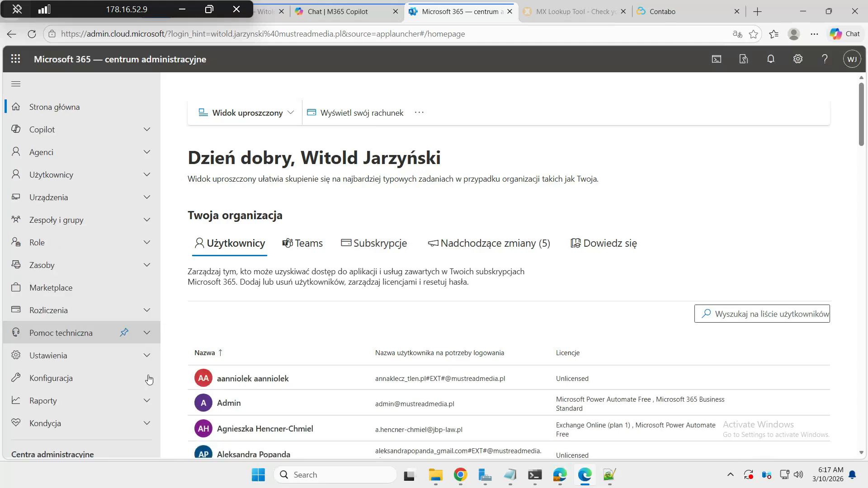
{"action": "scroll", "coordinate": [77, 384], "scroll_direction": "down", "scroll_amount": 5}
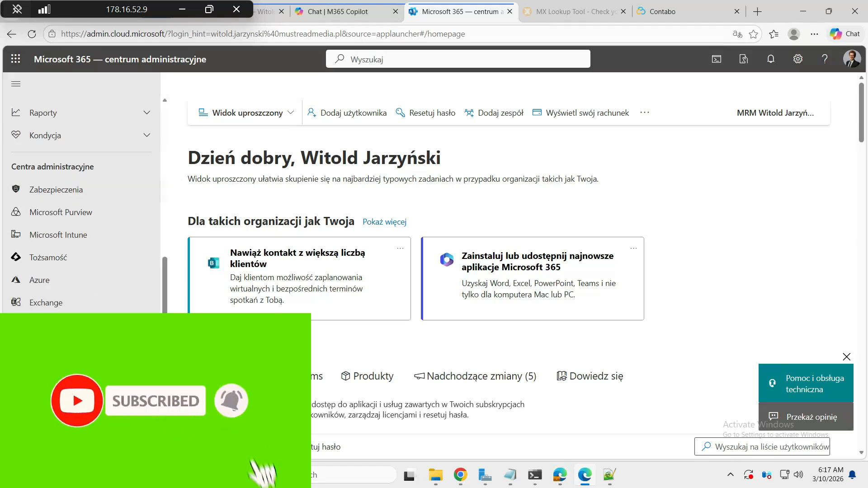
{"action": "left_click", "coordinate": [51, 302]}
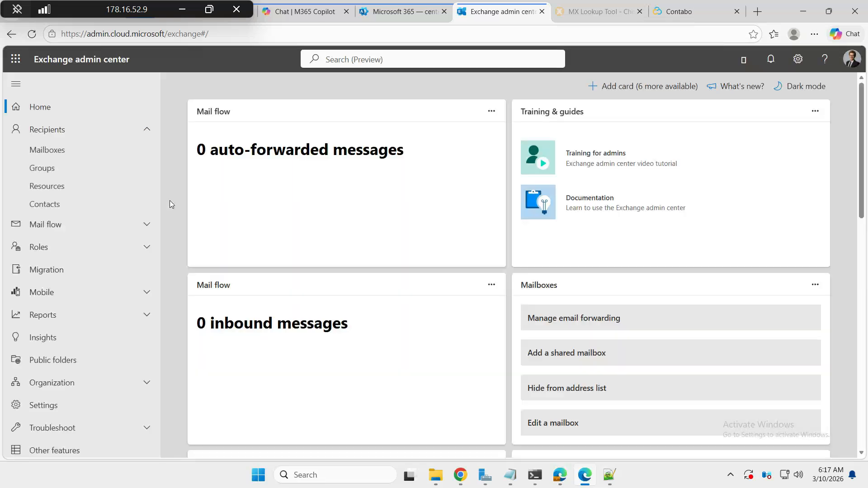
Add a Mail flow connector from your organization's email server to Office 365, named latinman
{"action": "left_click", "coordinate": [82, 226]}
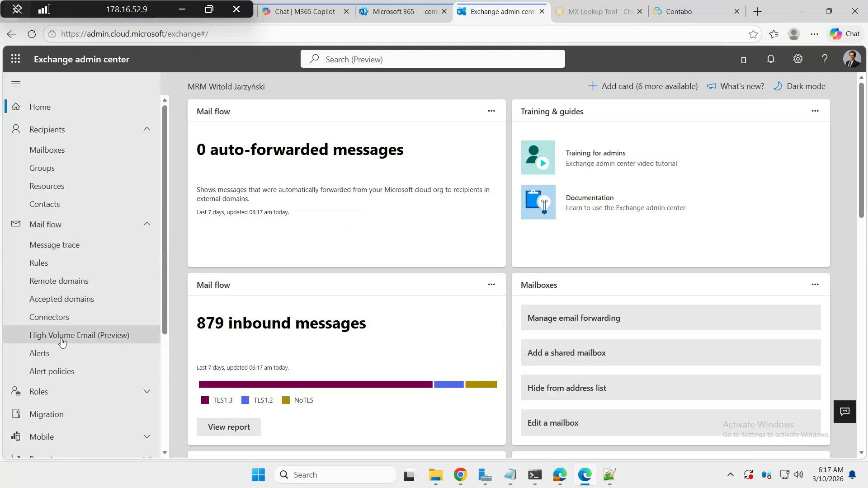
{"action": "left_click", "coordinate": [72, 315]}
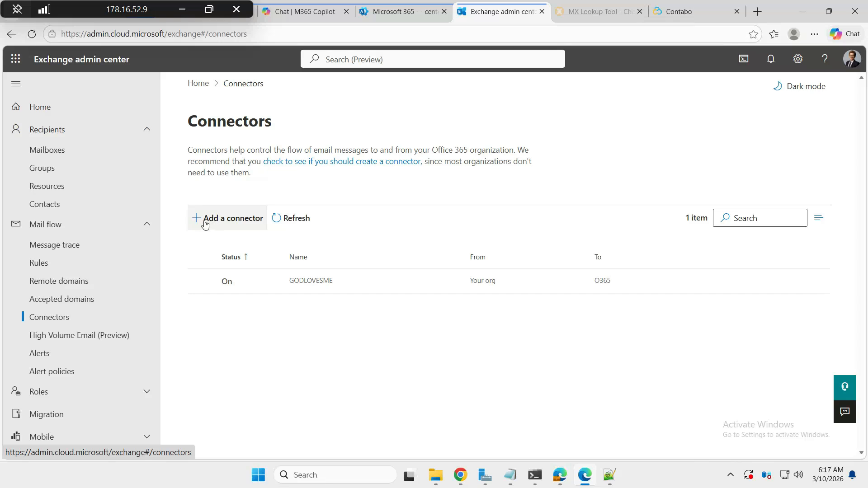
{"action": "left_click", "coordinate": [214, 222]}
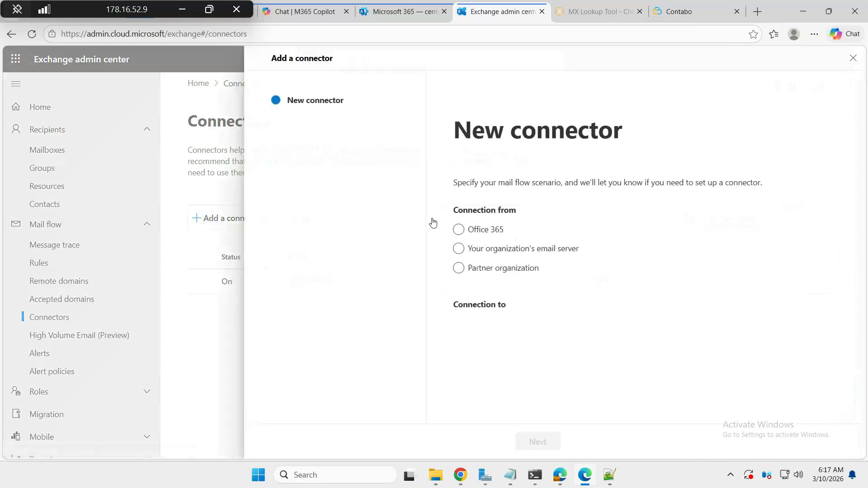
{"action": "left_click", "coordinate": [458, 251]}
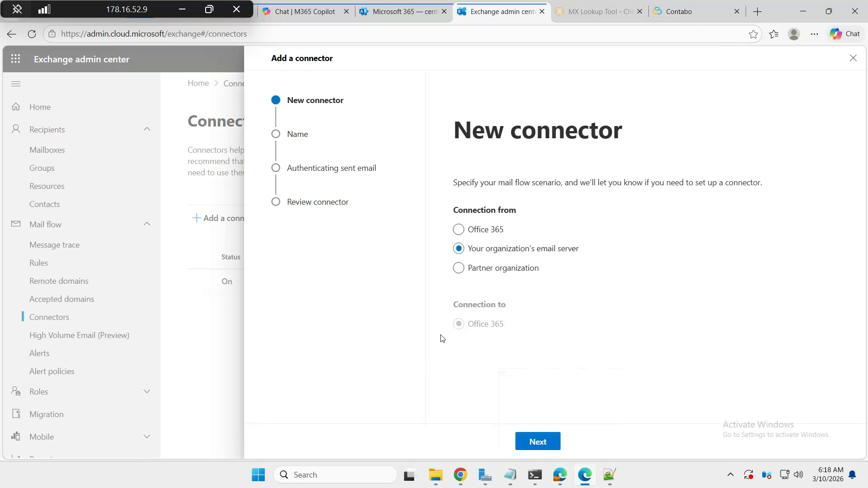
{"action": "left_click", "coordinate": [534, 439]}
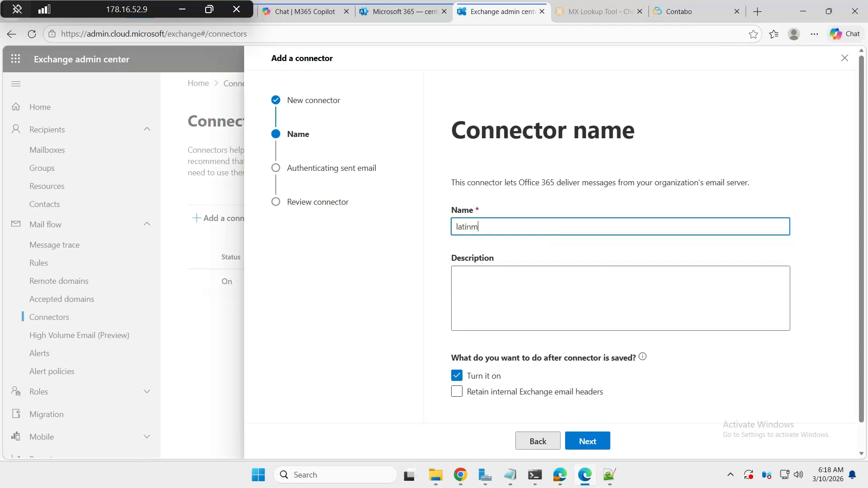
Identify the sending server by IP 202.112.34.65 and proceed to the connector review
{"action": "left_click", "coordinate": [579, 445]}
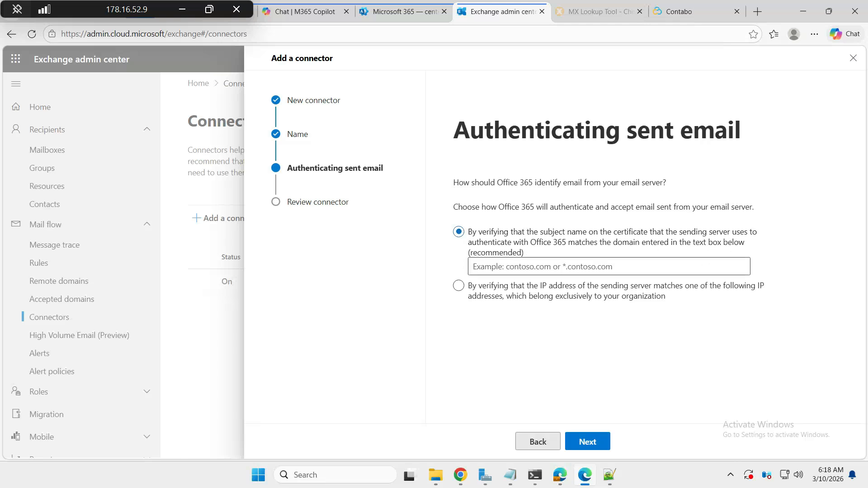
{"action": "left_click", "coordinate": [459, 286]}
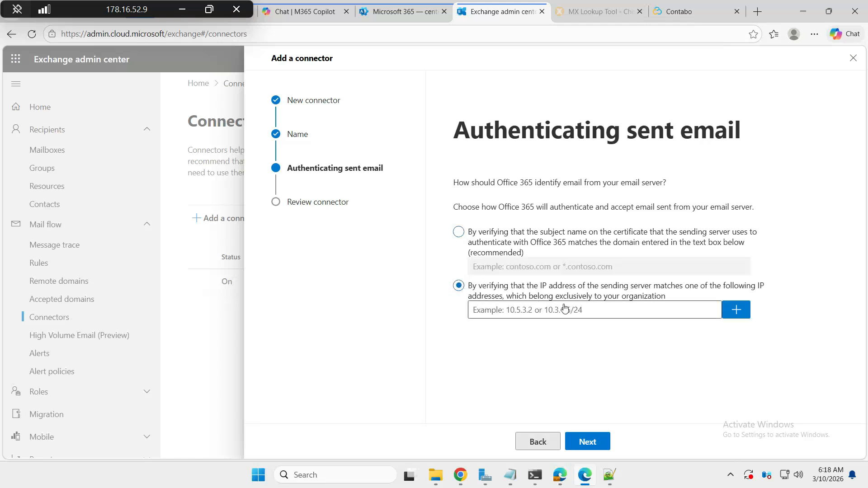
{"action": "left_click", "coordinate": [546, 310]}
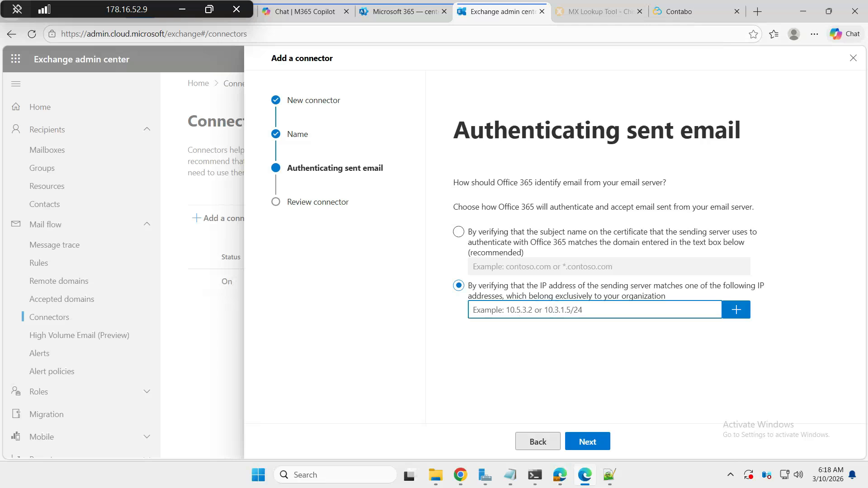
{"action": "left_click", "coordinate": [679, 11]}
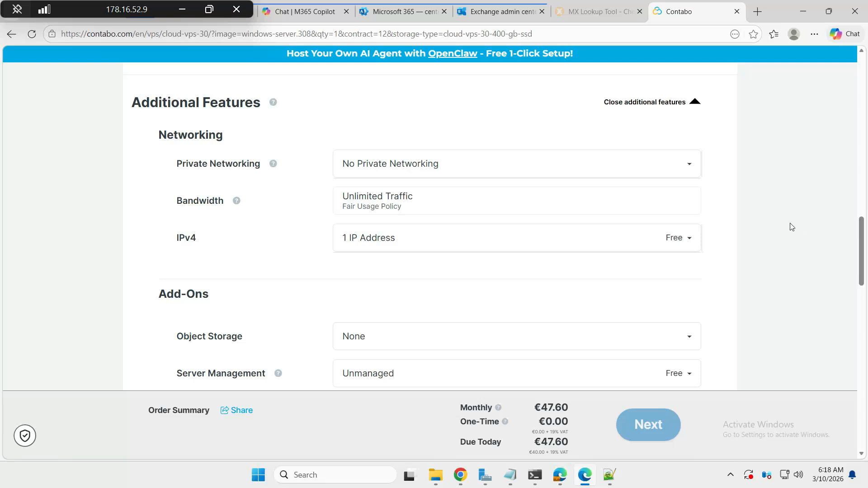
{"action": "left_click", "coordinate": [509, 12]}
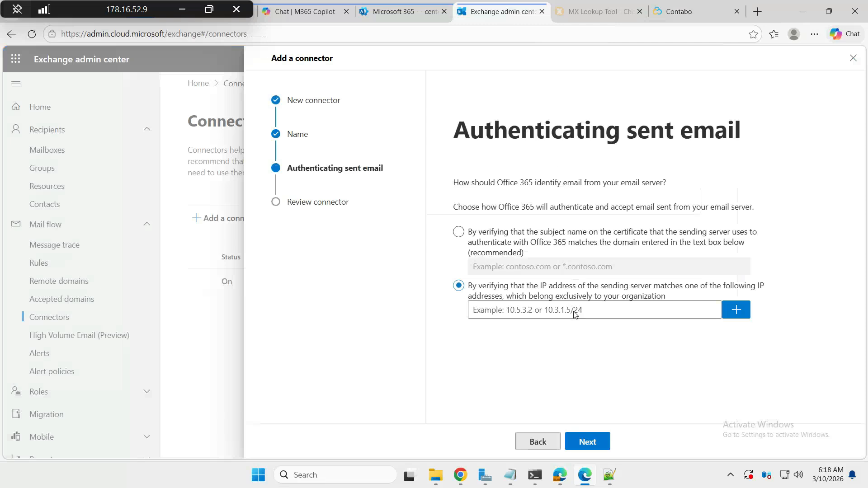
{"action": "left_click", "coordinate": [530, 312]}
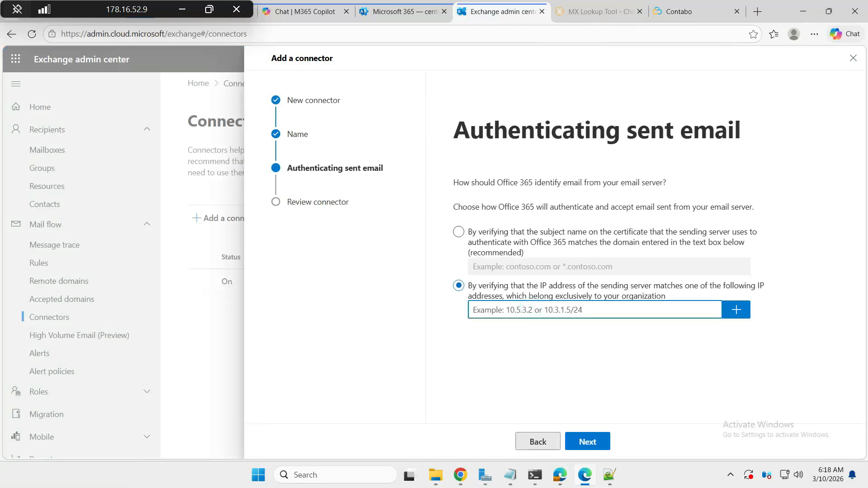
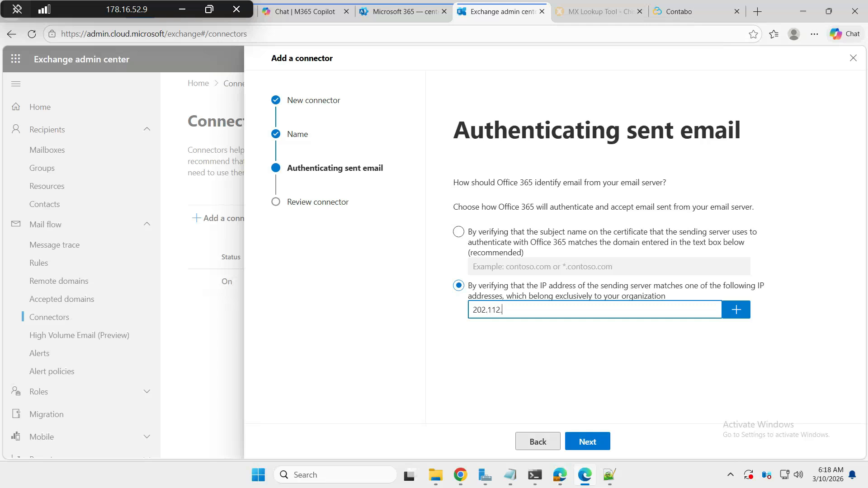
{"action": "left_click_drag", "start_coordinate": [530, 312], "coordinate": [469, 313]}
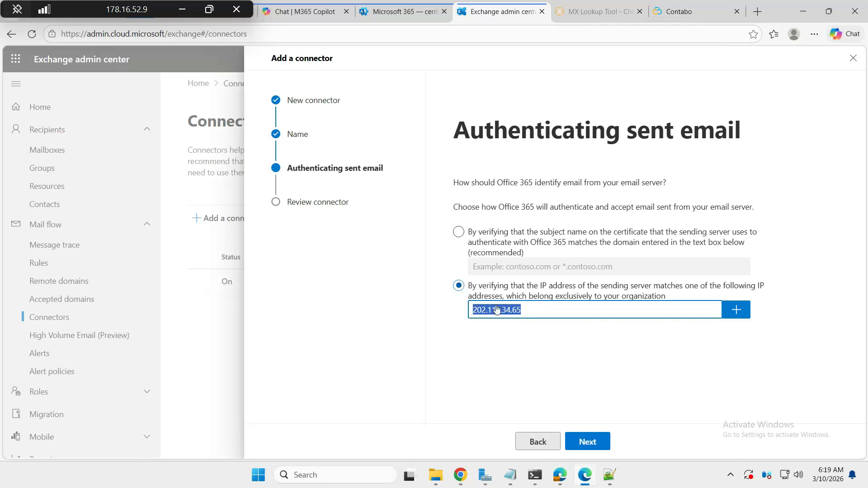
{"action": "left_click", "coordinate": [735, 310]}
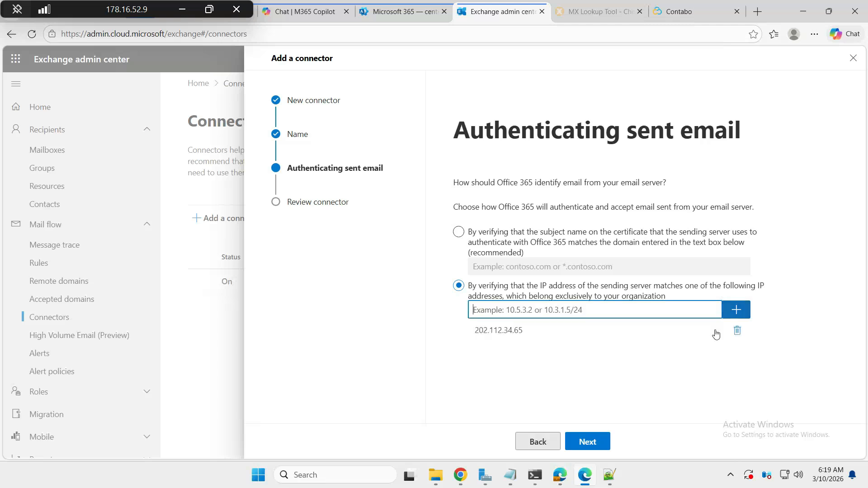
{"action": "left_click", "coordinate": [588, 441]}
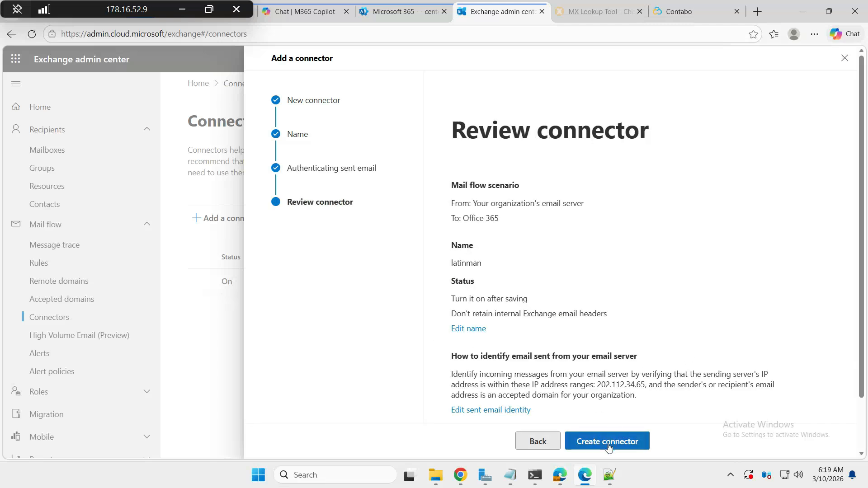
Create the latinman connector and close the finished wizard
{"action": "left_click", "coordinate": [608, 442]}
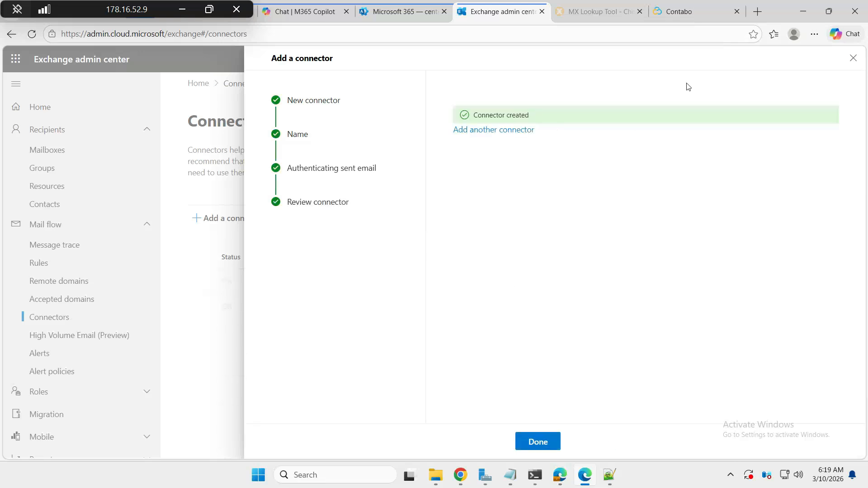
{"action": "left_click", "coordinate": [533, 442]}
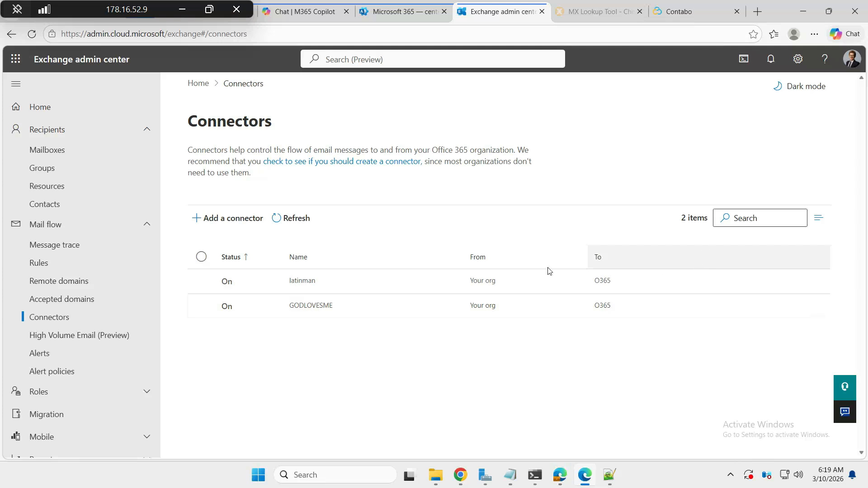
Delete the latinman connector from its details panel, confirm, and close the panel
{"action": "left_click", "coordinate": [303, 285]}
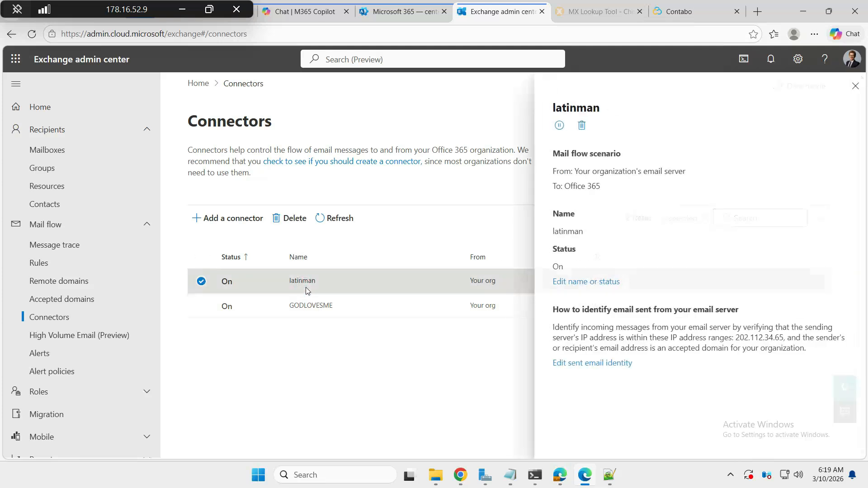
{"action": "left_click", "coordinate": [578, 125]}
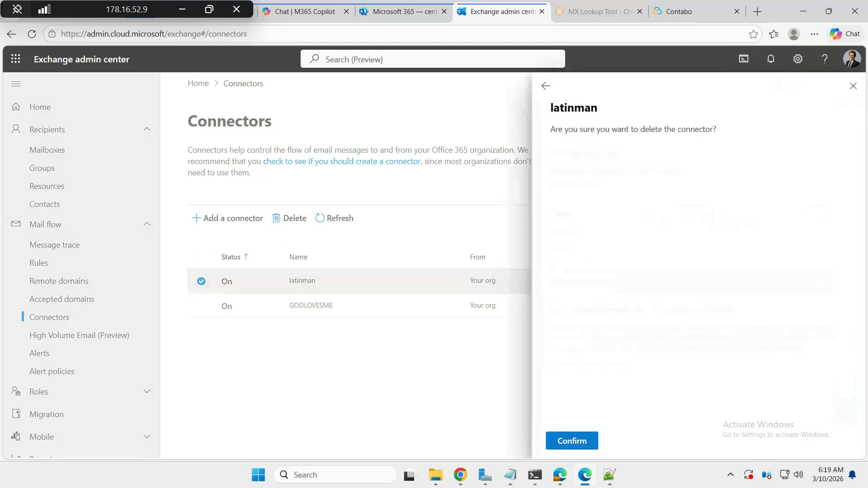
{"action": "left_click", "coordinate": [573, 442]}
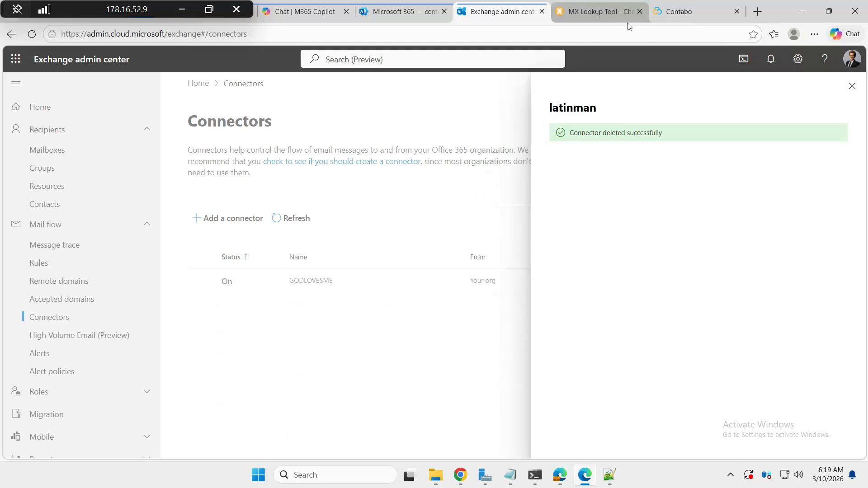
{"action": "left_click", "coordinate": [853, 89]}
Run an MX lookup for mustreadmedia.pl and select hostname mustreadmedia-pl.mail.protection.outlook.com
{"action": "left_click", "coordinate": [853, 59]}
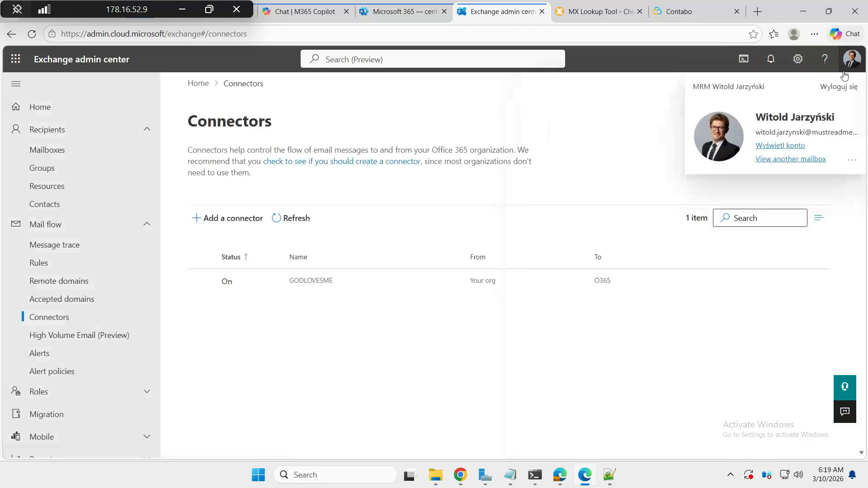
{"action": "triple_click", "coordinate": [814, 132]}
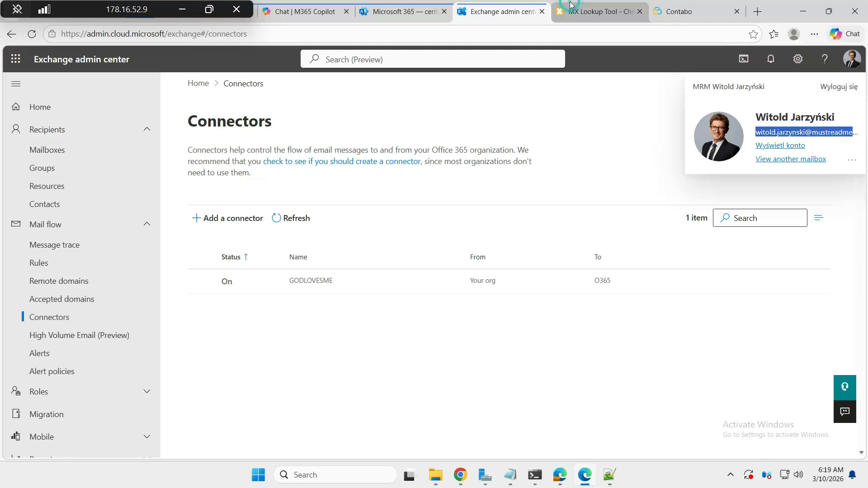
{"action": "left_click", "coordinate": [597, 11]}
{"action": "left_click", "coordinate": [152, 186]}
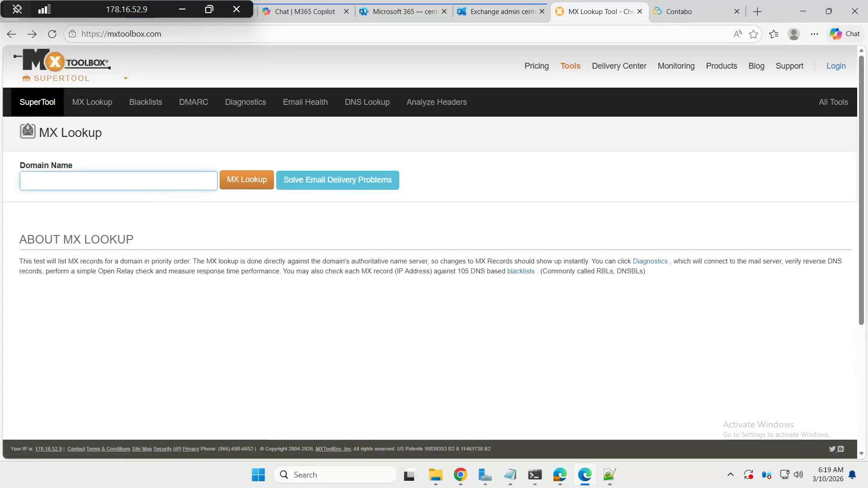
{"action": "key", "text": "ctrl+v"}
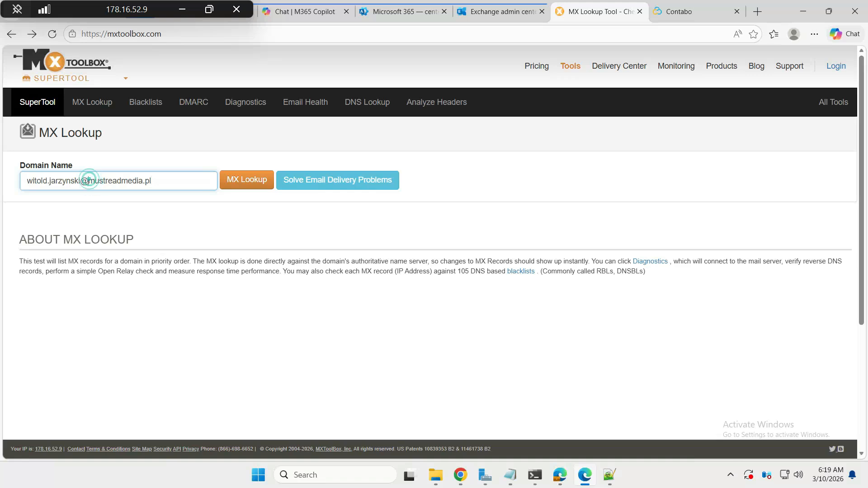
{"action": "left_click_drag", "start_coordinate": [89, 181], "coordinate": [28, 181]}
{"action": "key", "text": "BackSpace"}
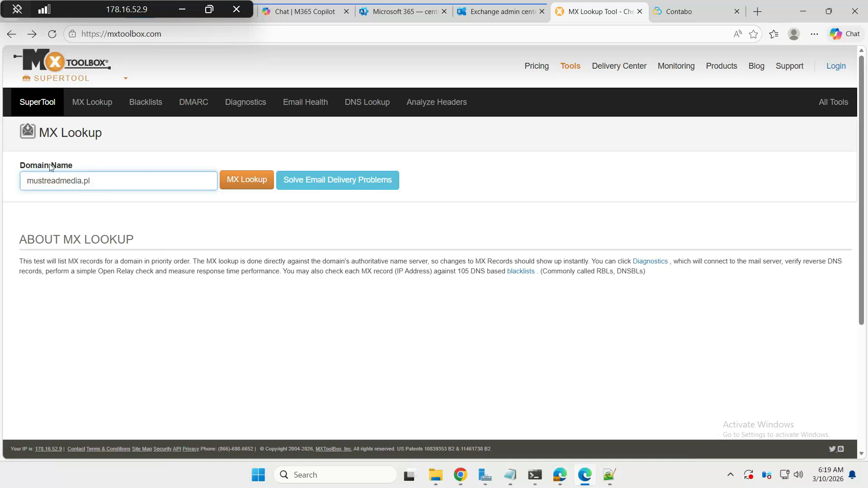
{"action": "left_click", "coordinate": [244, 187]}
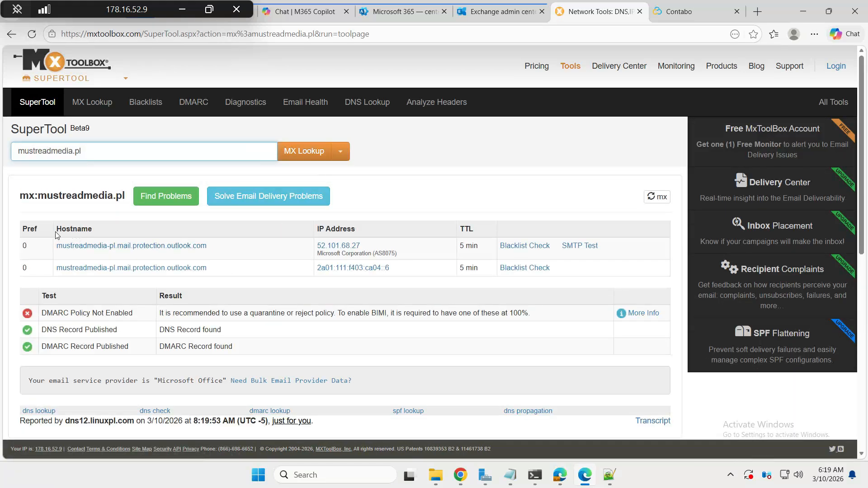
{"action": "left_click_drag", "start_coordinate": [54, 236], "coordinate": [101, 237]}
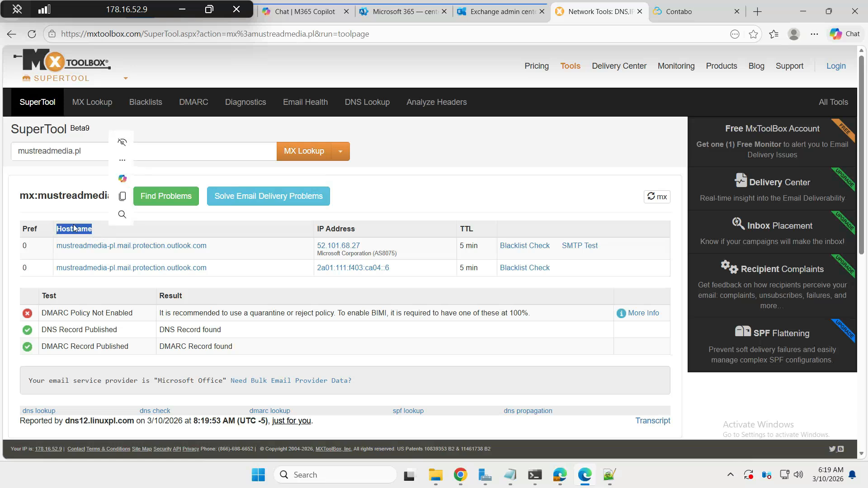
{"action": "left_click_drag", "start_coordinate": [216, 249], "coordinate": [48, 247]}
{"action": "key", "text": "ctrl+c"}
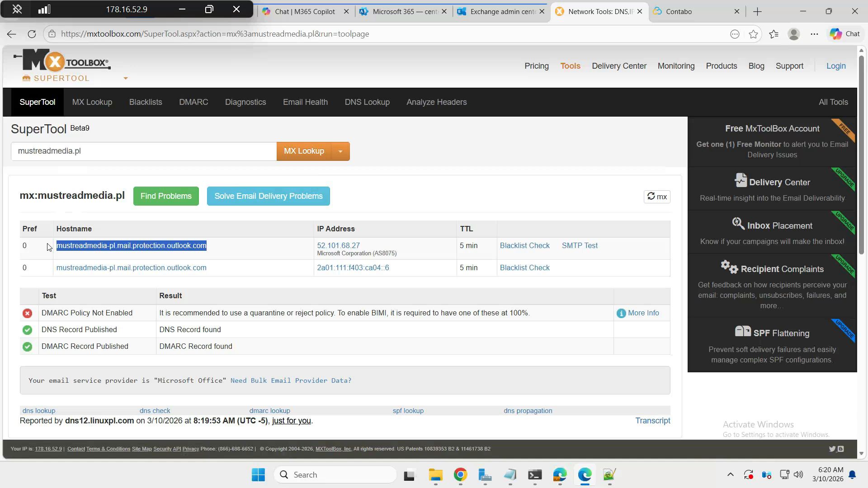
Paste mustreadmedia-pl.mail.protection.outlook.com above port 25 in the note, without indent
{"action": "mouse_move", "coordinate": [510, 474]}
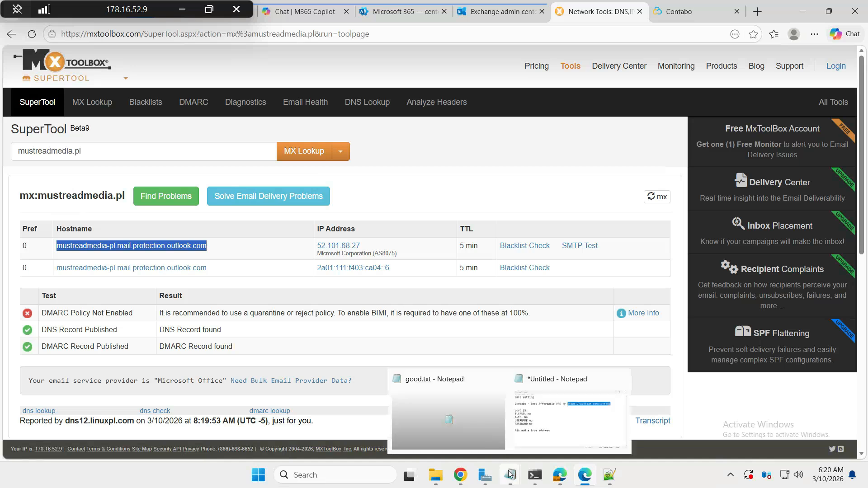
{"action": "left_click", "coordinate": [547, 420]}
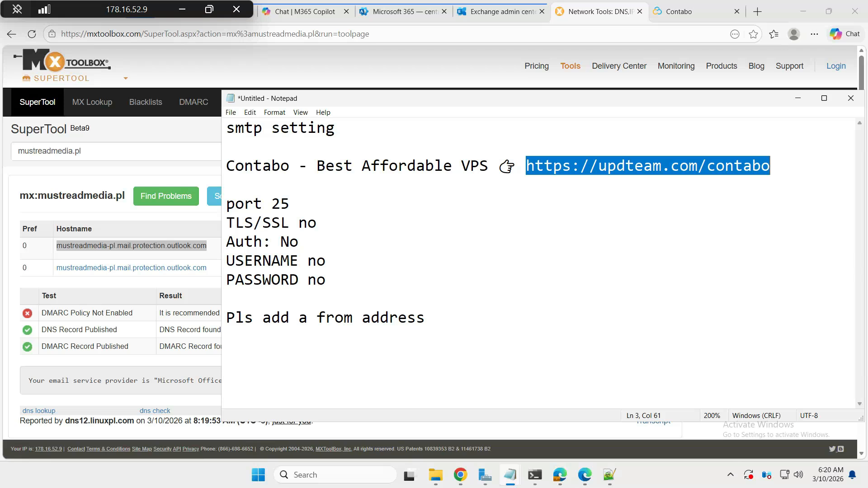
{"action": "left_click", "coordinate": [349, 186]}
{"action": "key", "text": "Return"}
{"action": "key", "text": "Return"}
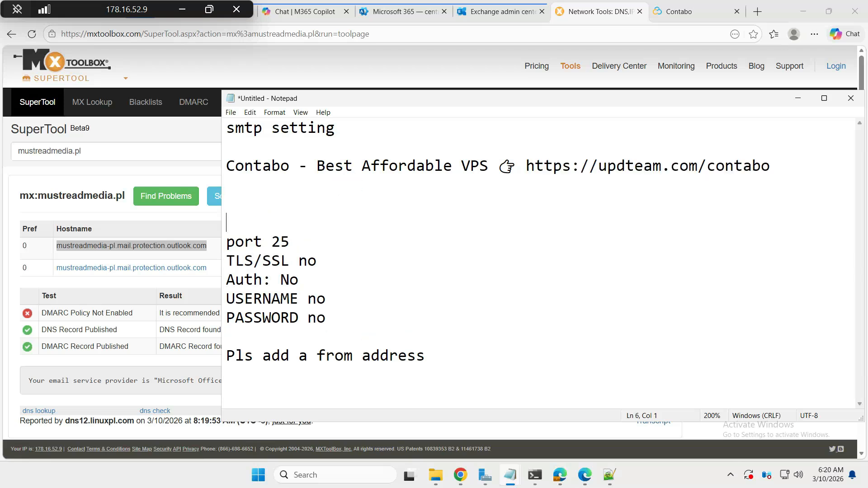
{"action": "key", "text": "ctrl+v"}
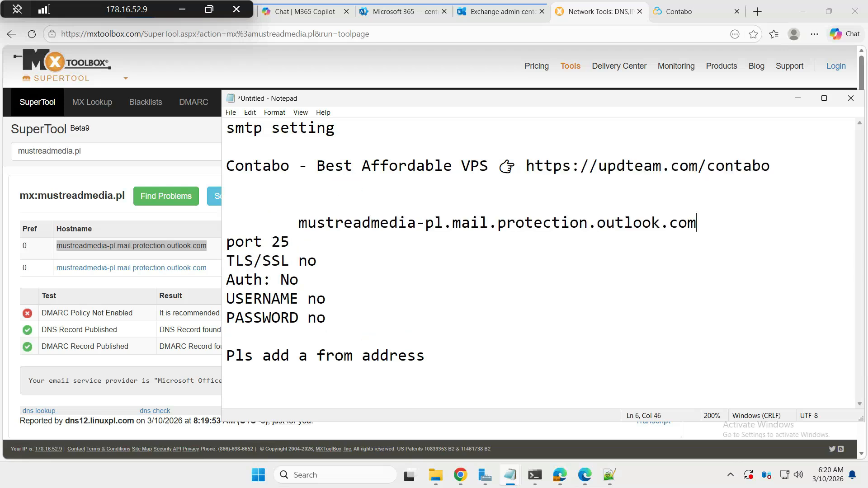
{"action": "left_click_drag", "start_coordinate": [299, 223], "coordinate": [227, 223]}
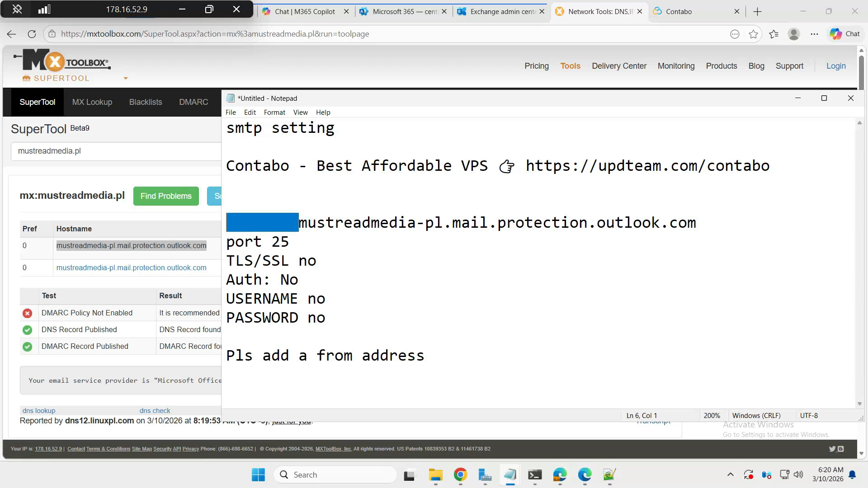
{"action": "key", "text": "Delete"}
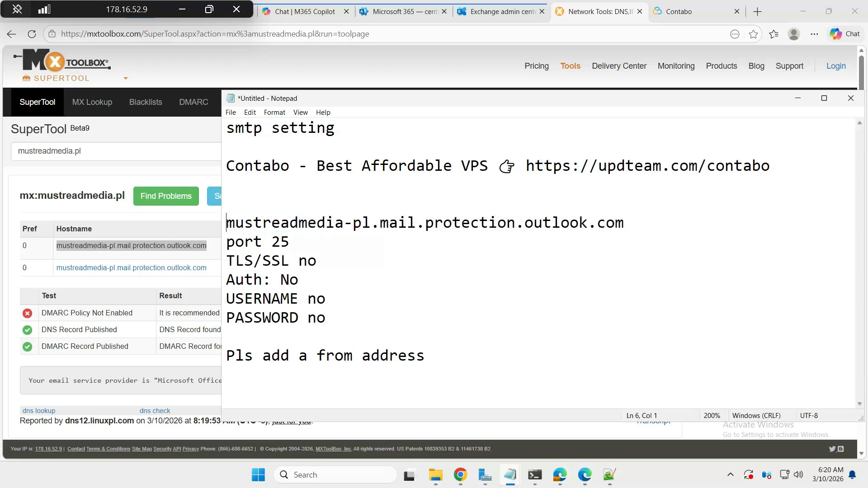
Highlight the port 25, Auth: No, USERNAME no and from-address reminder lines
{"action": "left_click_drag", "start_coordinate": [290, 242], "coordinate": [227, 261]}
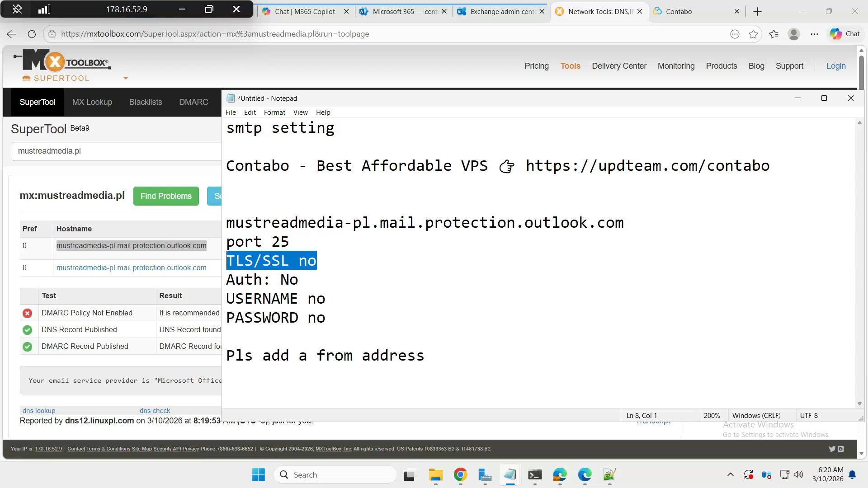
{"action": "left_click_drag", "start_coordinate": [299, 280], "coordinate": [226, 281]}
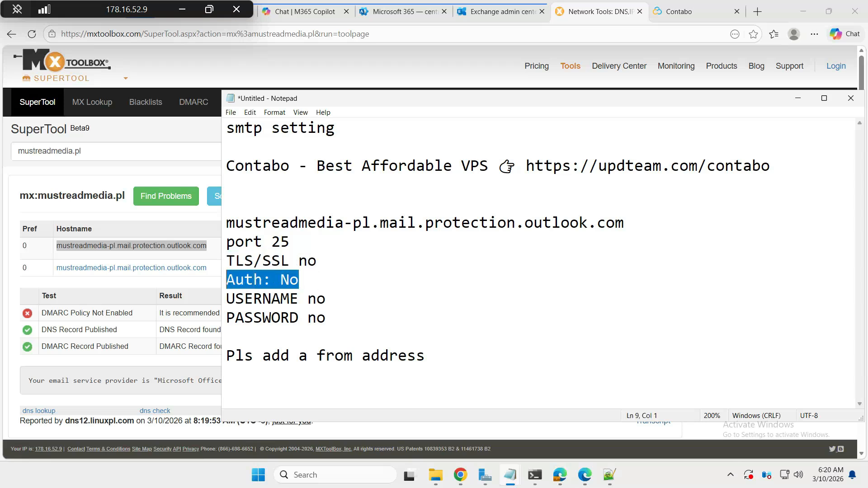
{"action": "left_click_drag", "start_coordinate": [348, 300], "coordinate": [227, 299]}
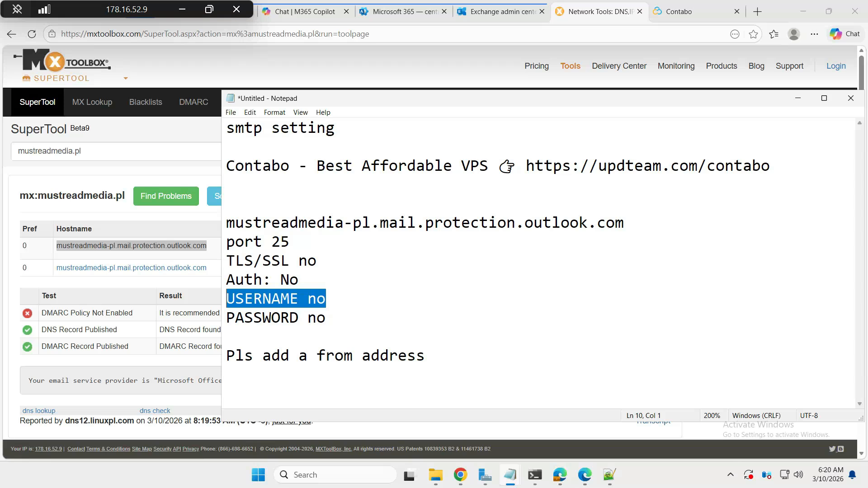
{"action": "left_click_drag", "start_coordinate": [426, 356], "coordinate": [226, 356]}
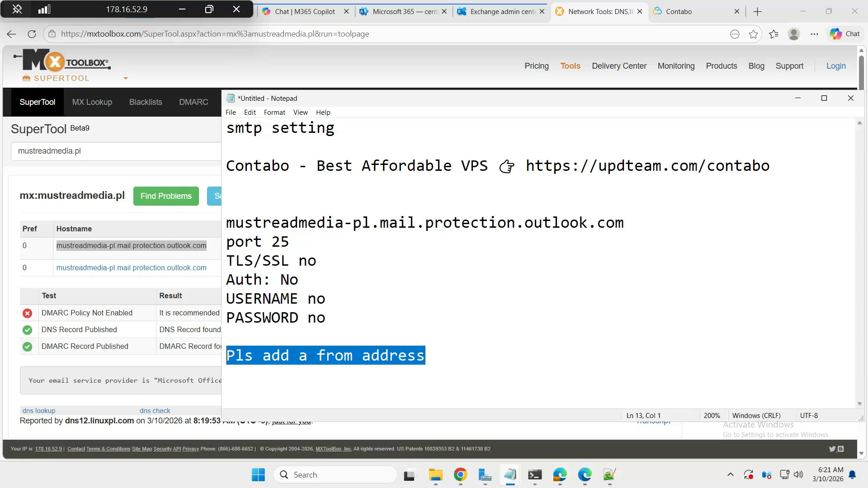
Add abc.com on the empty line below the 'Pls add a from address' reminder
{"action": "left_click", "coordinate": [481, 344]}
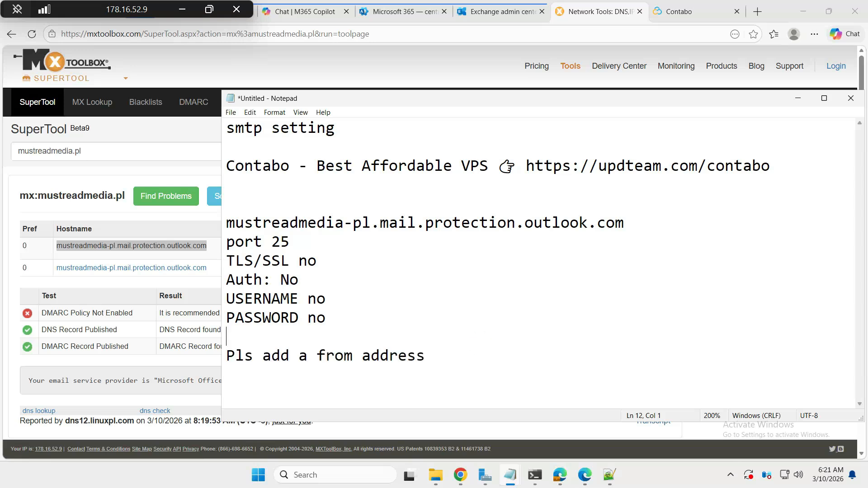
{"action": "left_click", "coordinate": [529, 378]}
{"action": "type", "text": "abc.com"}
{"action": "key", "text": "Return"}
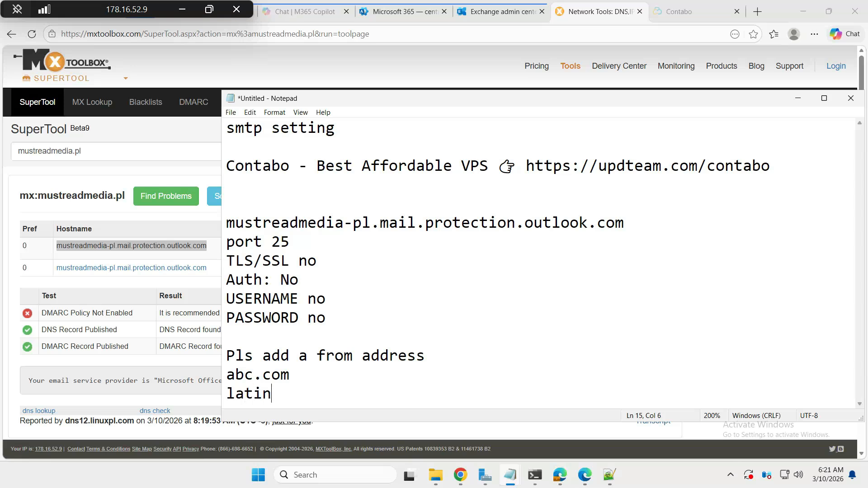
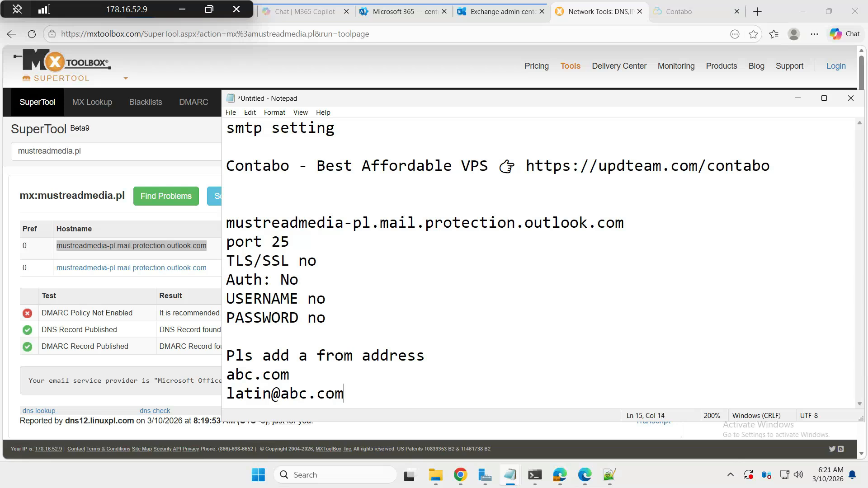
Type an example sender e-mail address at abc.com on the next line and highlight it
{"action": "left_click_drag", "start_coordinate": [363, 401], "coordinate": [227, 375]}
{"action": "left_click_drag", "start_coordinate": [357, 394], "coordinate": [227, 394]}
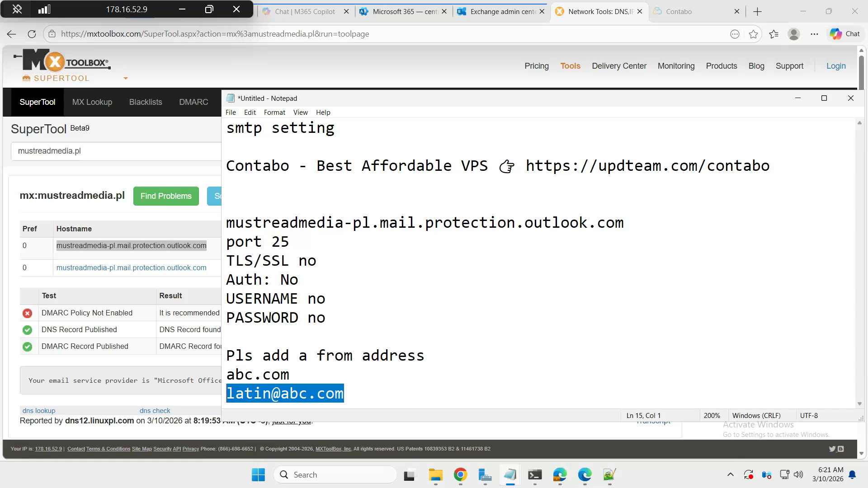
Bring up the Contabo Cloud VPS 30 order page and scroll to its top
{"action": "left_click", "coordinate": [681, 14]}
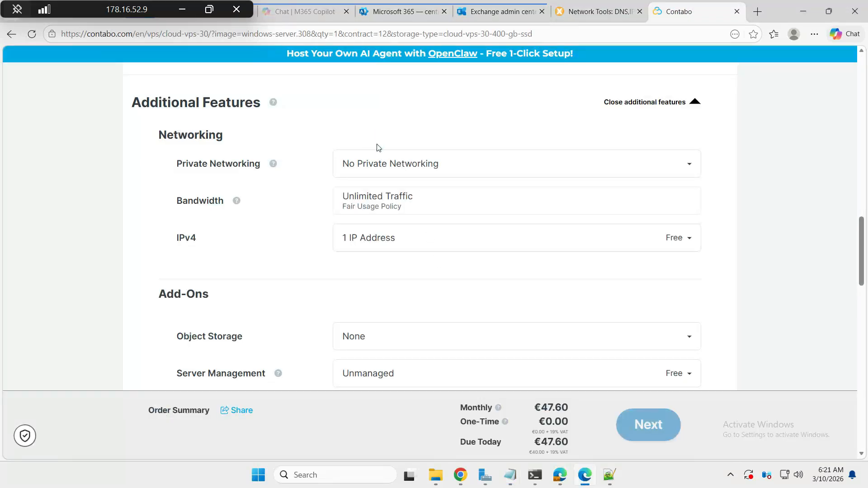
{"action": "scroll", "coordinate": [378, 148], "scroll_direction": "up", "scroll_amount": 2}
{"action": "scroll", "coordinate": [378, 147], "scroll_direction": "up", "scroll_amount": 9}
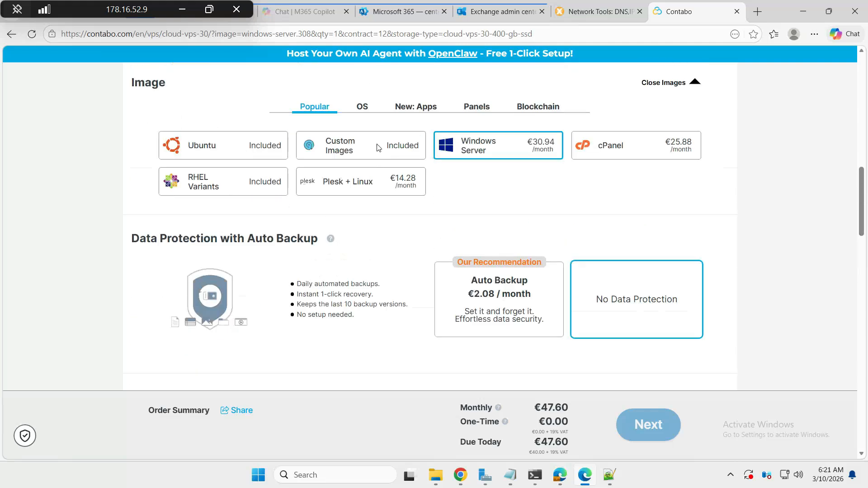
{"action": "scroll", "coordinate": [376, 144], "scroll_direction": "up", "scroll_amount": 6}
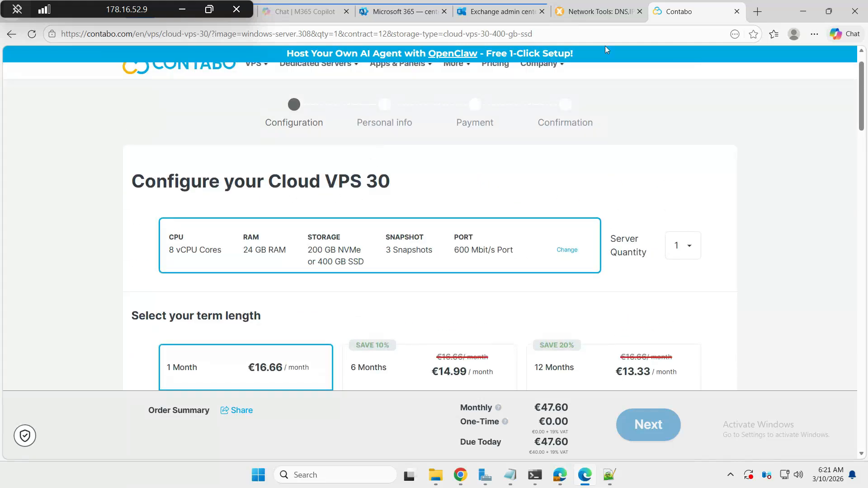
Glance at the Exchange connectors page, dismiss its account panel, and return to Contabo
{"action": "left_click", "coordinate": [497, 17]}
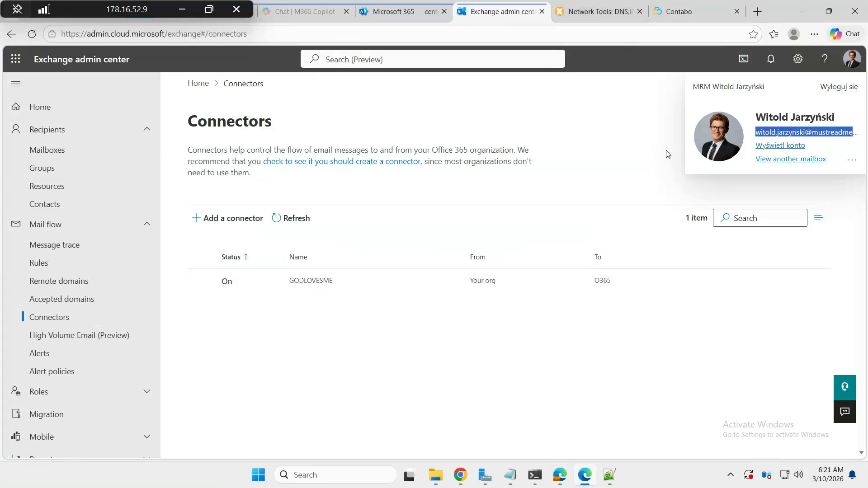
{"action": "left_click", "coordinate": [639, 119]}
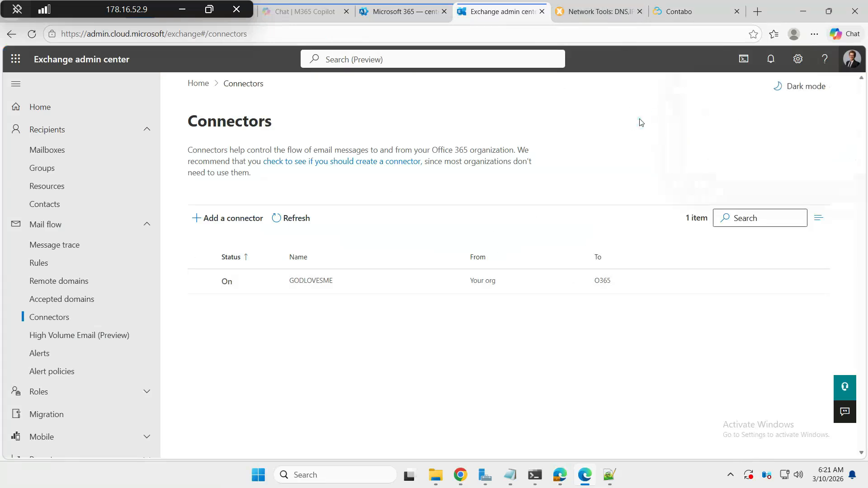
{"action": "left_click", "coordinate": [678, 13]}
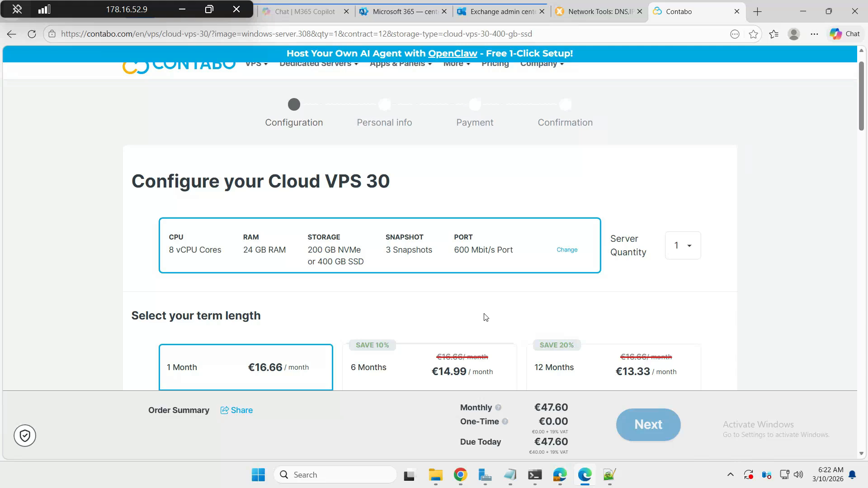
Scroll through the Cloud VPS 30 options to the Windows Server image at €30.94/month
{"action": "scroll", "coordinate": [484, 317], "scroll_direction": "down", "scroll_amount": 2}
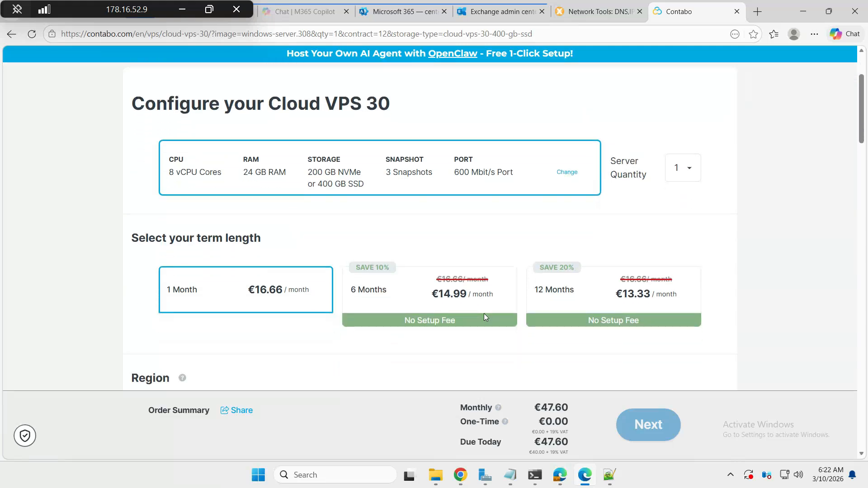
{"action": "scroll", "coordinate": [484, 314], "scroll_direction": "down", "scroll_amount": 5}
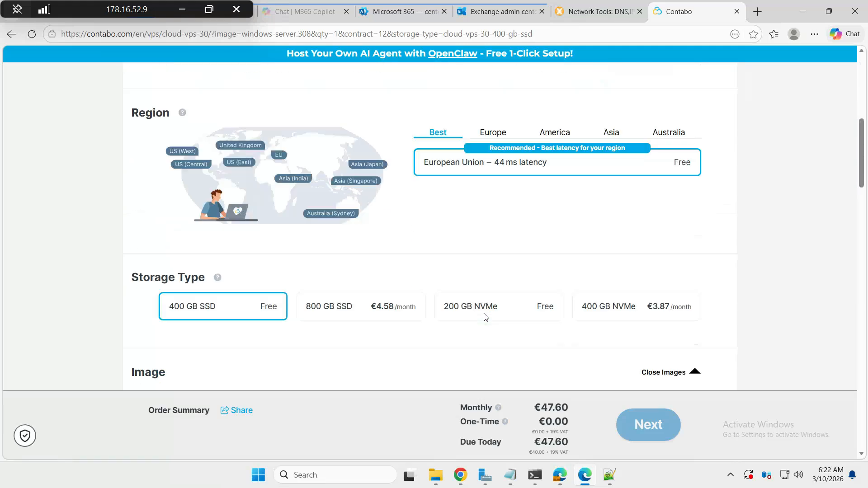
{"action": "scroll", "coordinate": [485, 317], "scroll_direction": "up", "scroll_amount": 2}
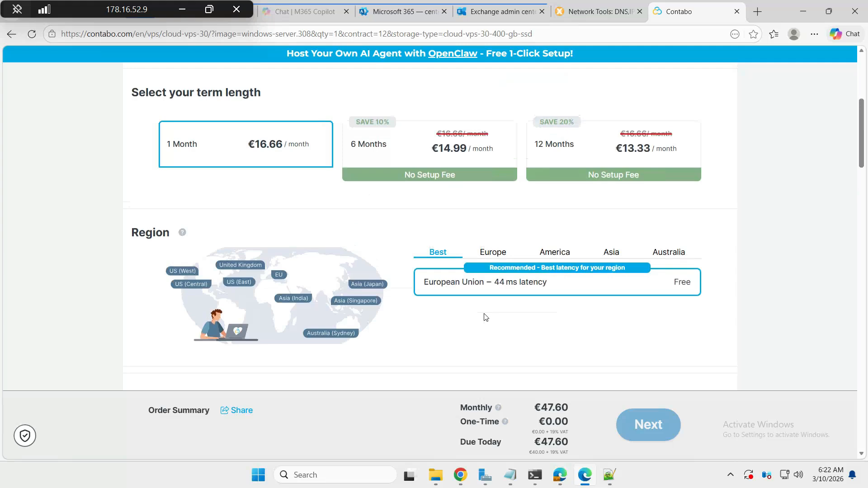
{"action": "scroll", "coordinate": [484, 317], "scroll_direction": "down", "scroll_amount": 5}
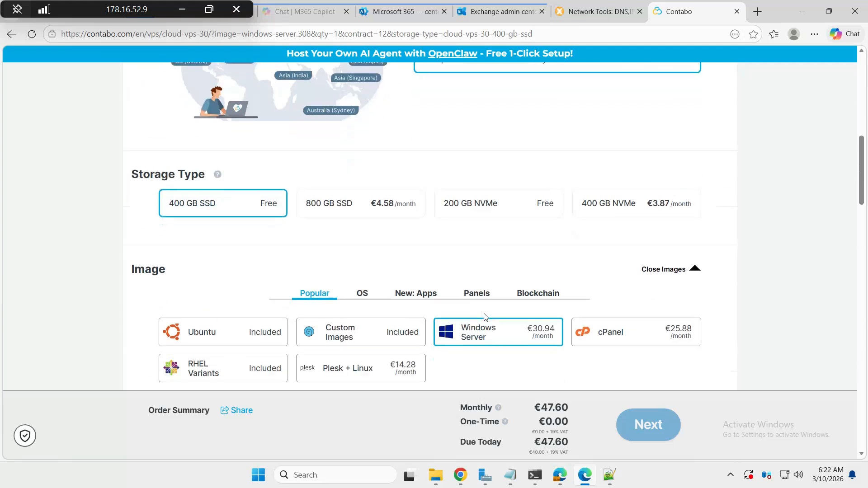
{"action": "right_click", "coordinate": [484, 317]}
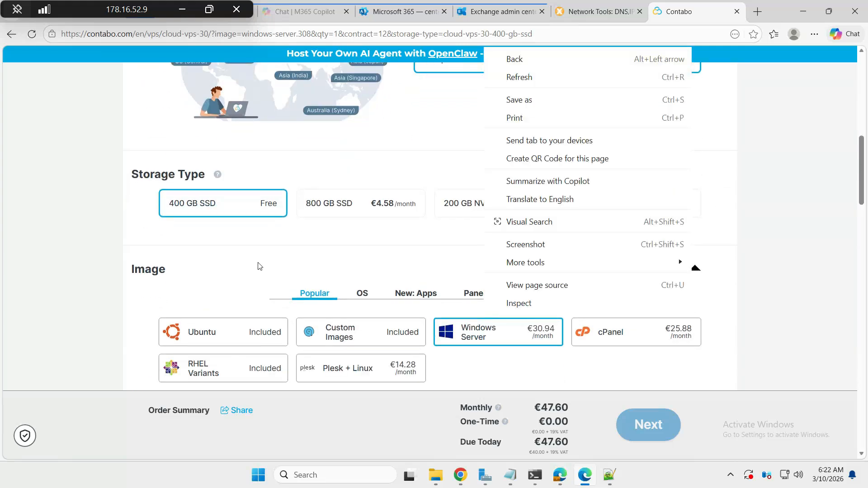
{"action": "scroll", "coordinate": [227, 265], "scroll_direction": "down", "scroll_amount": 3}
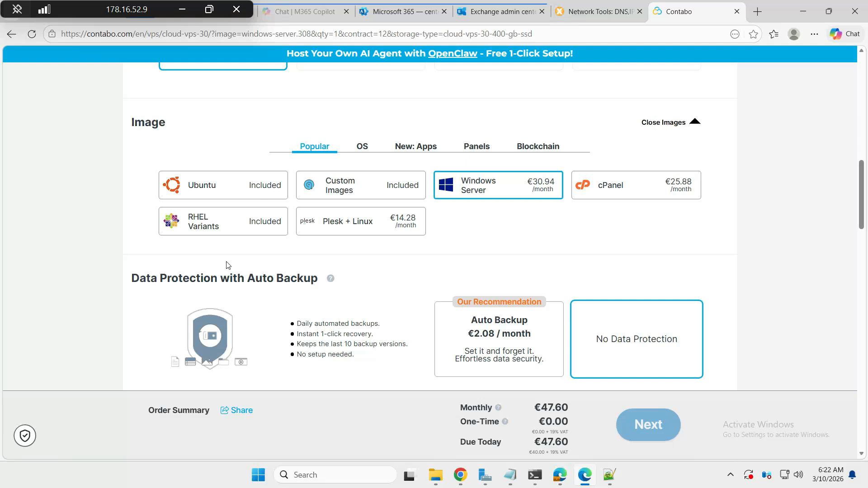
{"action": "scroll", "coordinate": [228, 265], "scroll_direction": "down", "scroll_amount": 1}
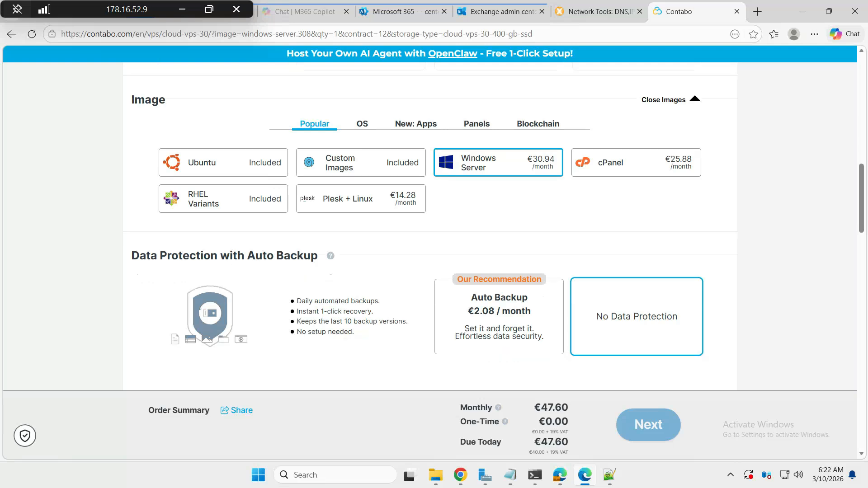
{"action": "scroll", "coordinate": [229, 265], "scroll_direction": "up", "scroll_amount": 1}
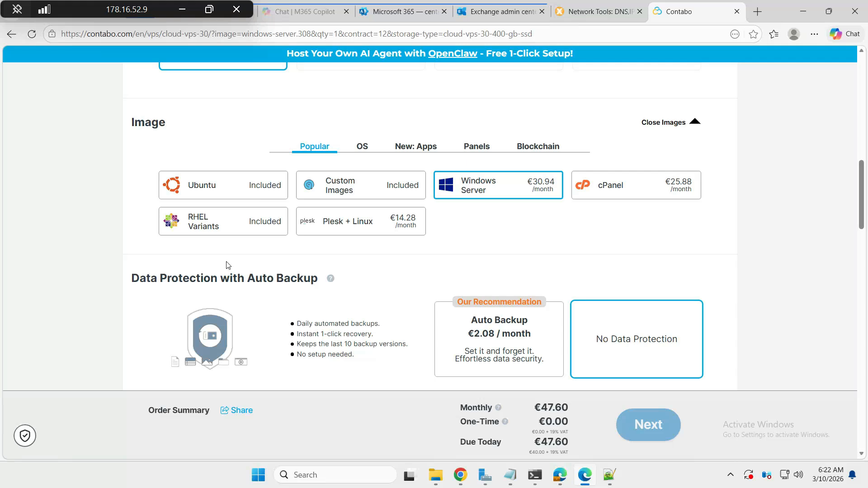